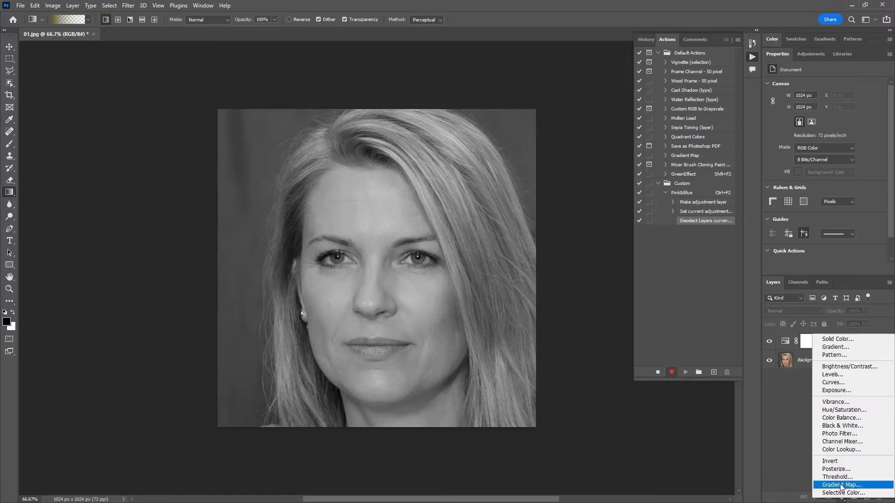
Step: Add a Brightness/Contrast adjustment layer above the desaturated portrait, lowering the brightness and strongly raising the contrast
{"action": "left_click", "coordinate": [849, 367]}
{"action": "left_click_drag", "start_coordinate": [824, 111], "coordinate": [810, 111]}
{"action": "left_click_drag", "start_coordinate": [824, 129], "coordinate": [867, 128]}
Step: Merge the Background layer and both adjustment layers above it into one layer
{"action": "left_click", "coordinate": [835, 415]}
{"action": "left_click", "coordinate": [838, 379]}
{"action": "left_click", "coordinate": [841, 341], "text": "shift"}
{"action": "key", "text": "ctrl+e"}
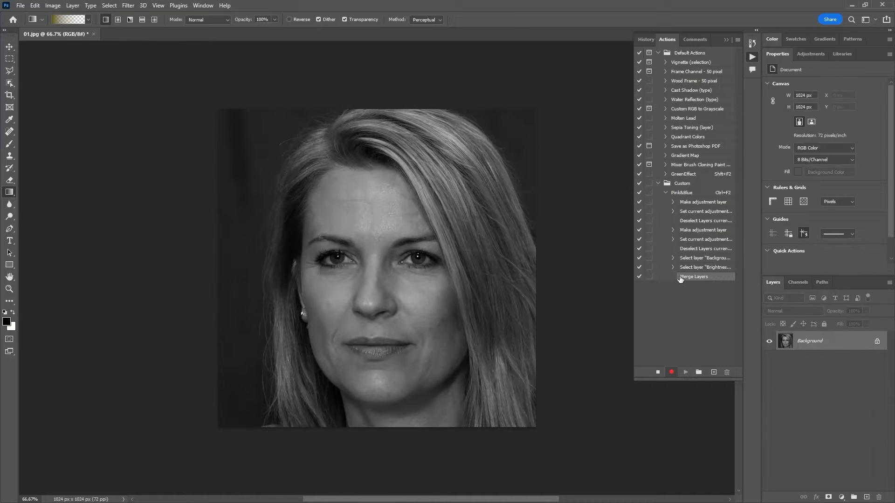
{"action": "left_click", "coordinate": [128, 6]}
{"action": "left_click", "coordinate": [145, 49]}
{"action": "left_click", "coordinate": [741, 43]}
{"action": "key", "text": "v"}
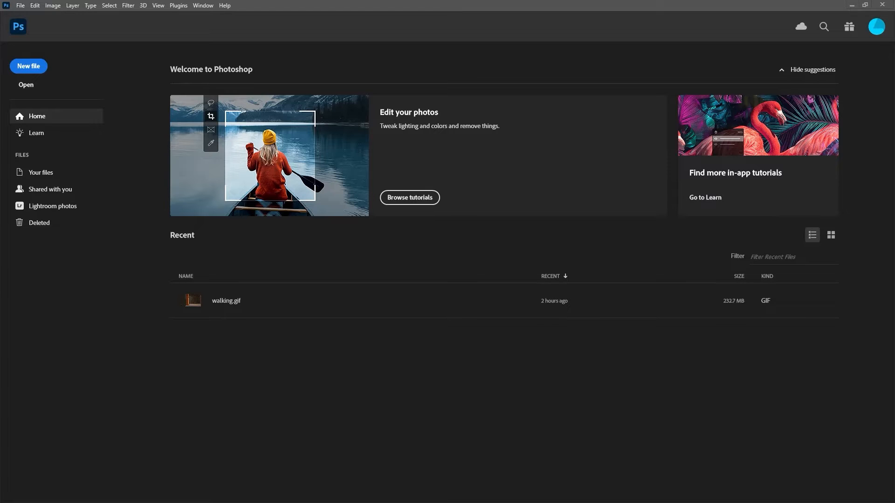
Step: Switch to the avatar folder in File Explorer and open 01.jpg in Photoshop
{"action": "key", "text": "alt+Tab"}
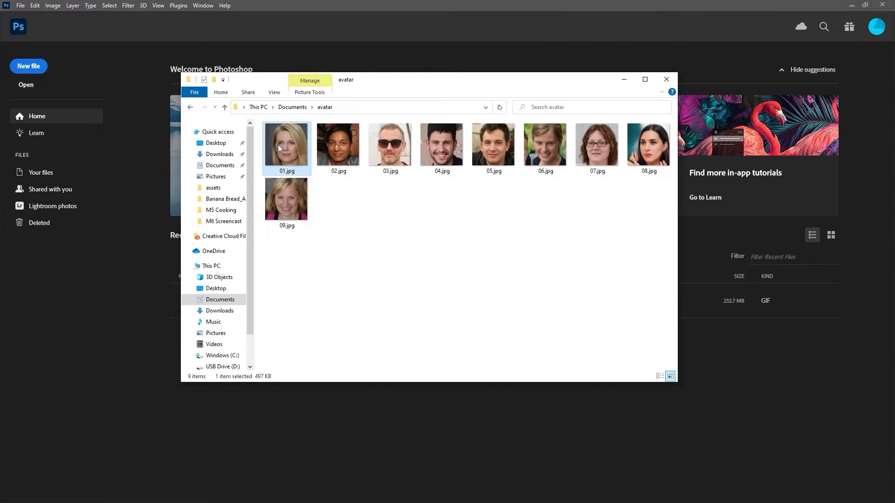
{"action": "left_click_drag", "start_coordinate": [278, 144], "coordinate": [755, 385]}
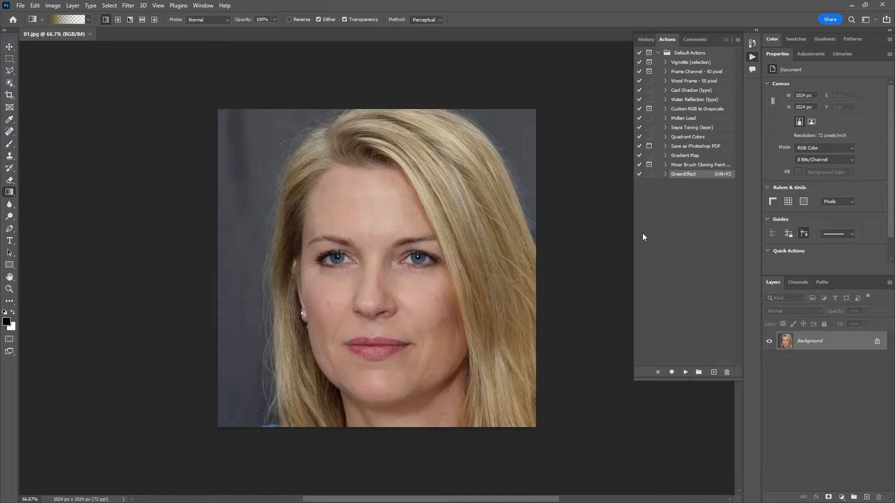
{"action": "left_click", "coordinate": [204, 6]}
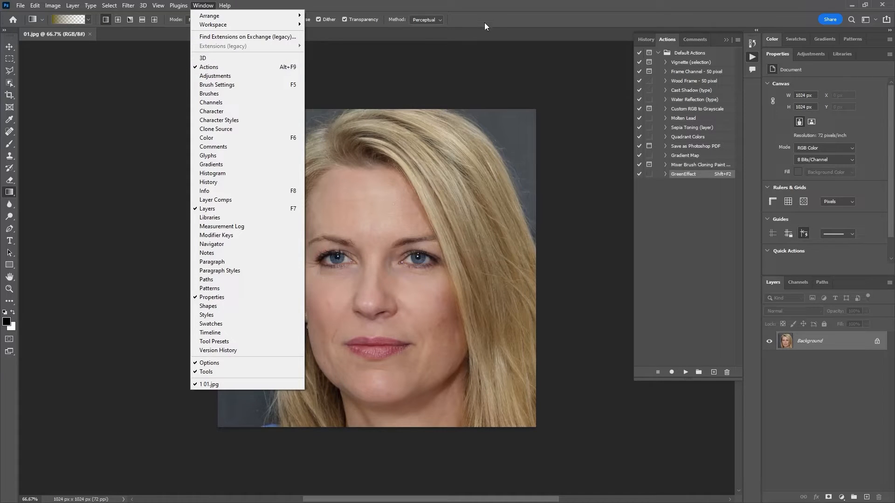
{"action": "left_click", "coordinate": [502, 13]}
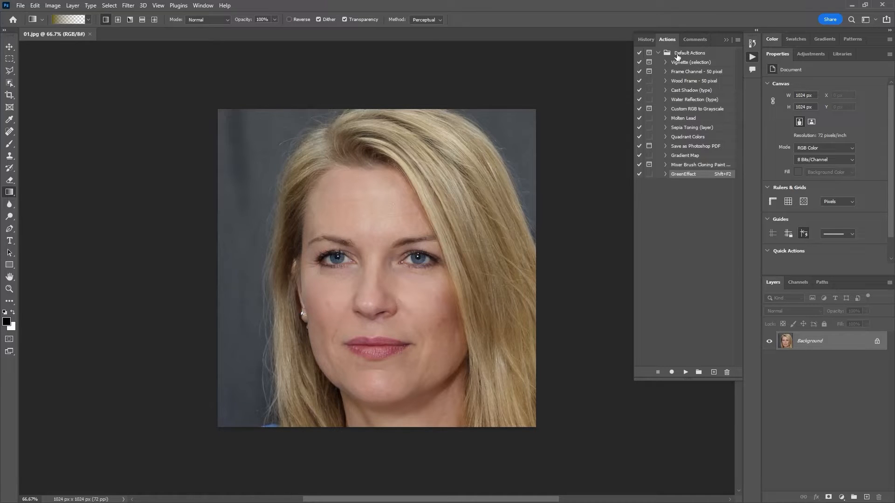
Step: Show the commands inside the Sepia Toning (layer) action, play it on the portrait and collapse it again
{"action": "left_click", "coordinate": [689, 129]}
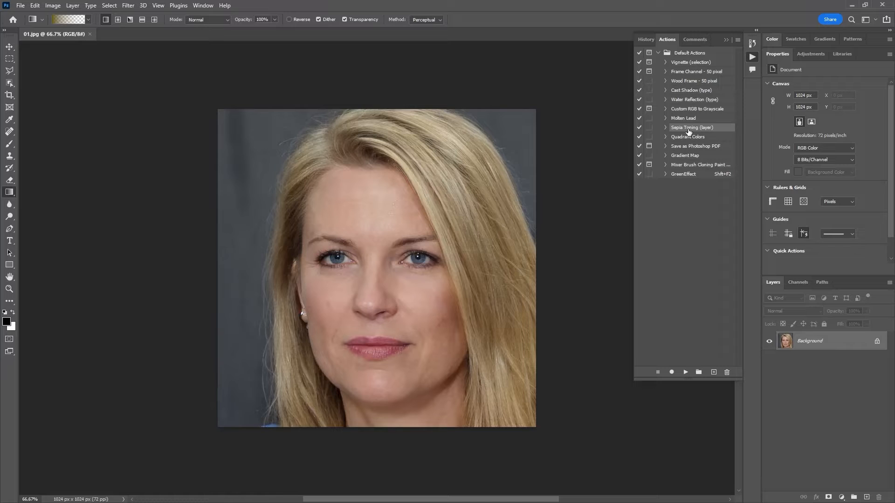
{"action": "left_click", "coordinate": [666, 129]}
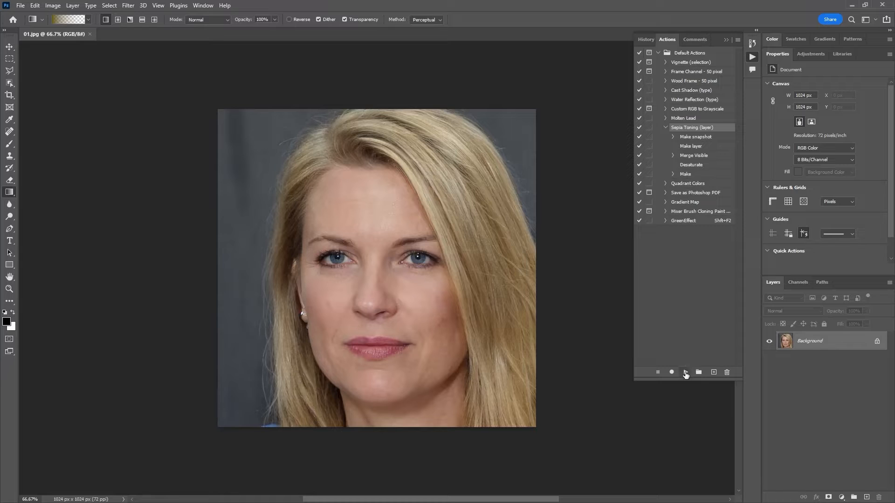
{"action": "left_click", "coordinate": [686, 372]}
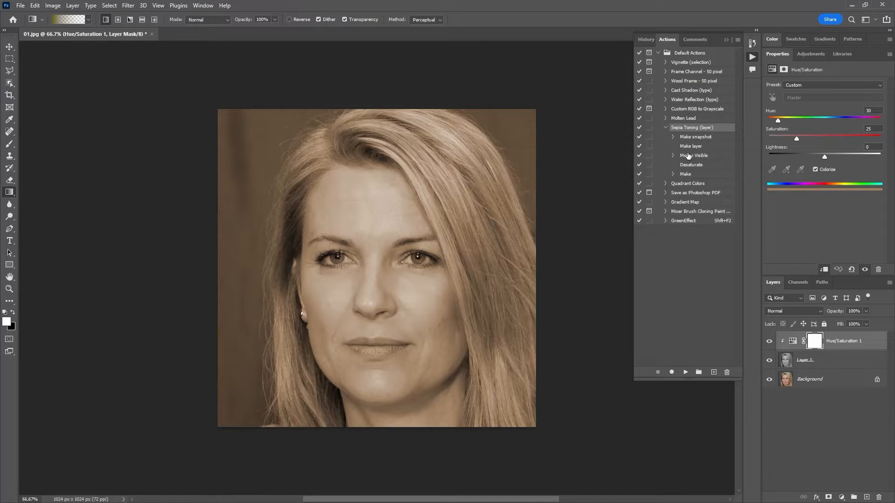
{"action": "left_click", "coordinate": [665, 129]}
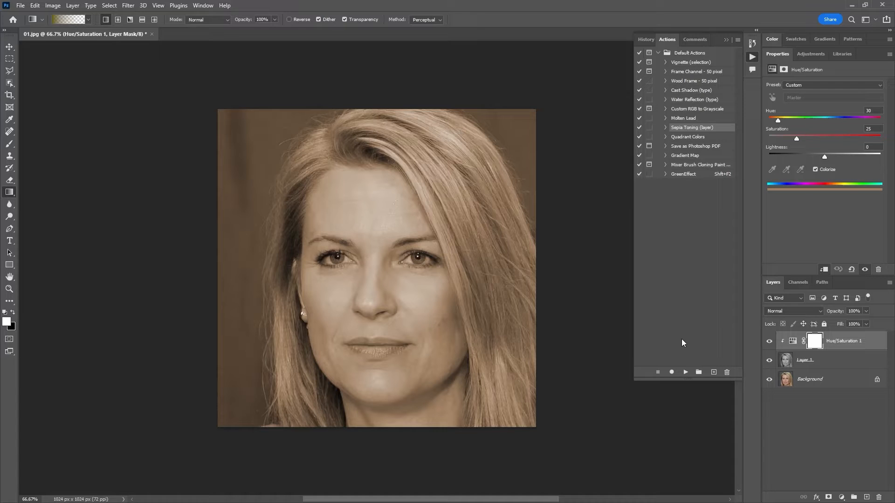
Step: Create a new action set named Custom
{"action": "left_click", "coordinate": [699, 372]}
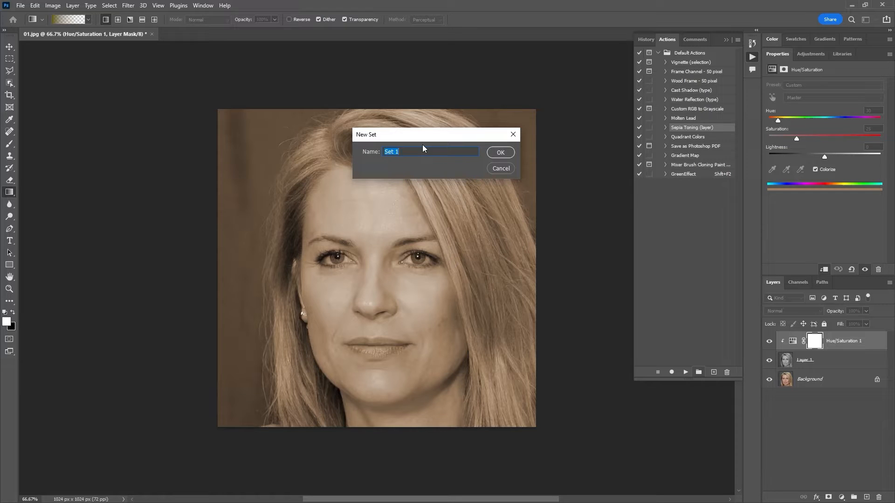
{"action": "type", "text": "Custom"}
{"action": "left_click", "coordinate": [497, 152]}
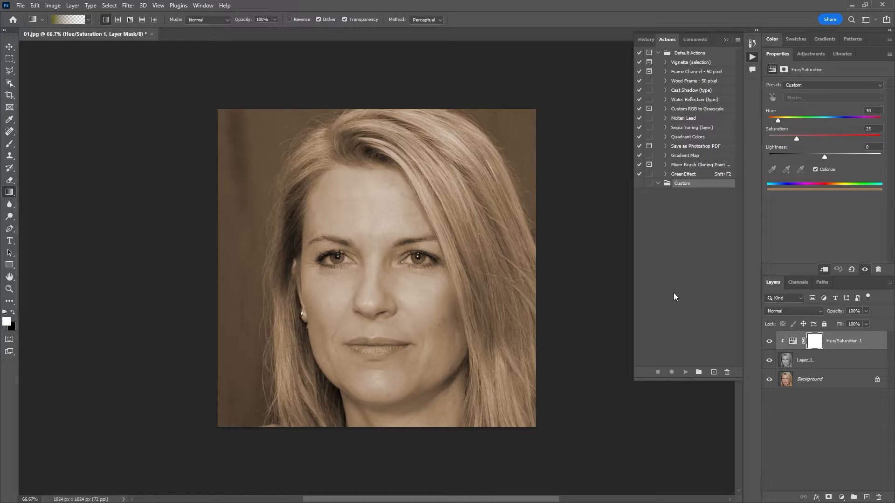
Step: Start recording a new action named Pink&Blue in the Custom set, with function key F2 plus Control and the color Violet
{"action": "left_click", "coordinate": [713, 373]}
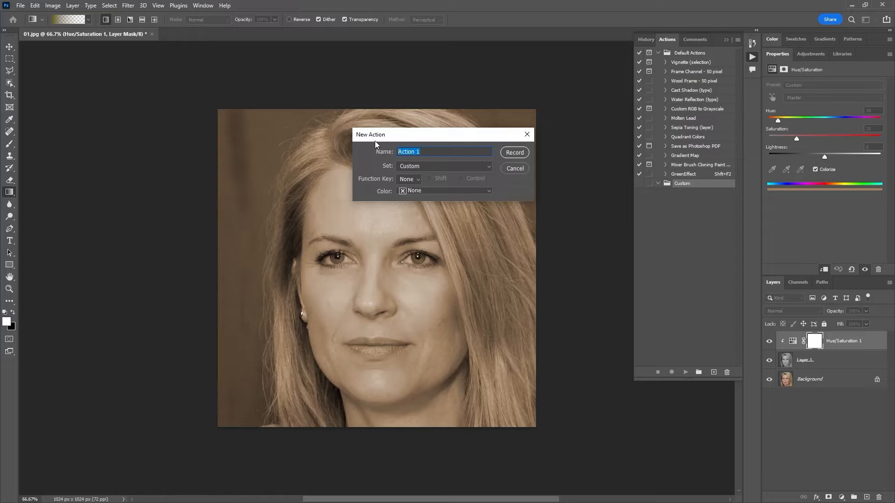
{"action": "type", "text": "Pink&Blue"}
{"action": "left_click", "coordinate": [418, 180]}
{"action": "left_click", "coordinate": [416, 206]}
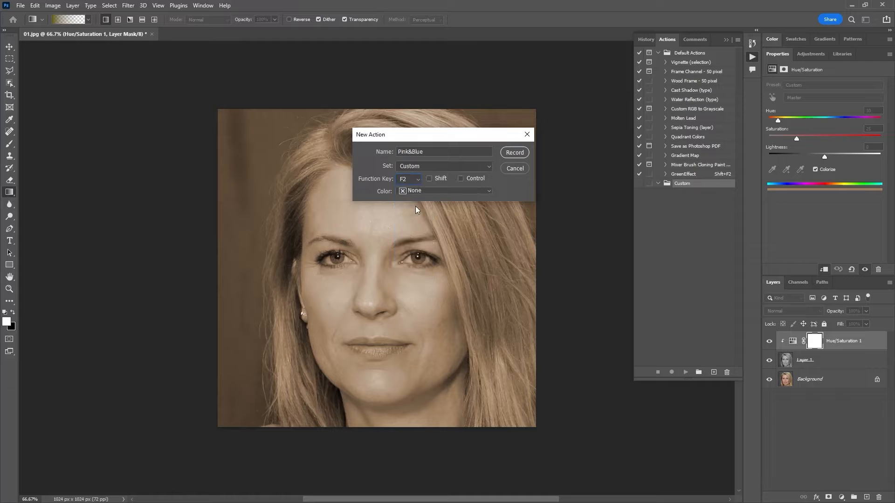
{"action": "left_click", "coordinate": [460, 179]}
{"action": "left_click", "coordinate": [433, 191]}
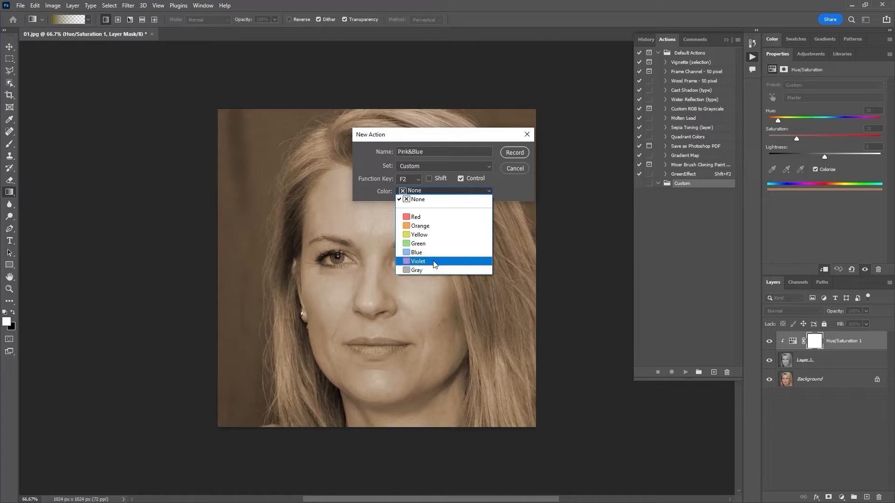
{"action": "left_click", "coordinate": [433, 261]}
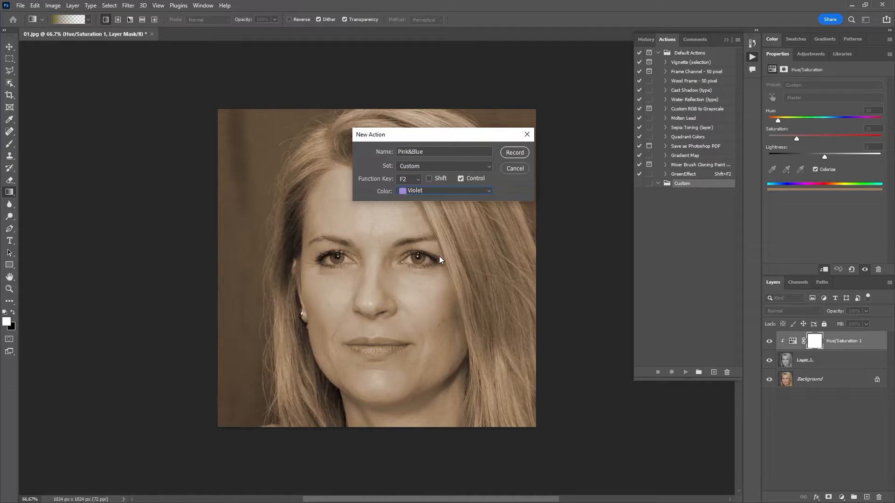
{"action": "left_click", "coordinate": [517, 154]}
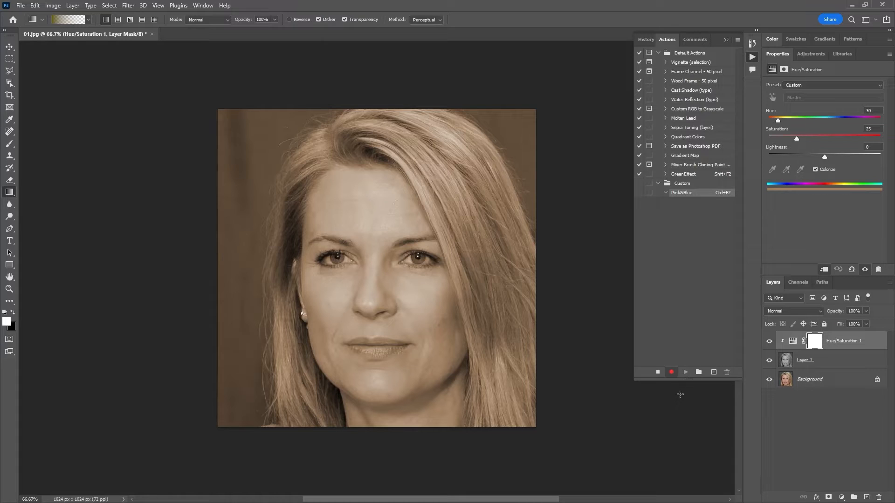
Step: Stop the action recording and delete the Hue/Saturation 1 and Layer 1 sepia layers
{"action": "left_click", "coordinate": [658, 373]}
{"action": "left_click", "coordinate": [839, 368]}
{"action": "left_click", "coordinate": [857, 342], "text": "shift"}
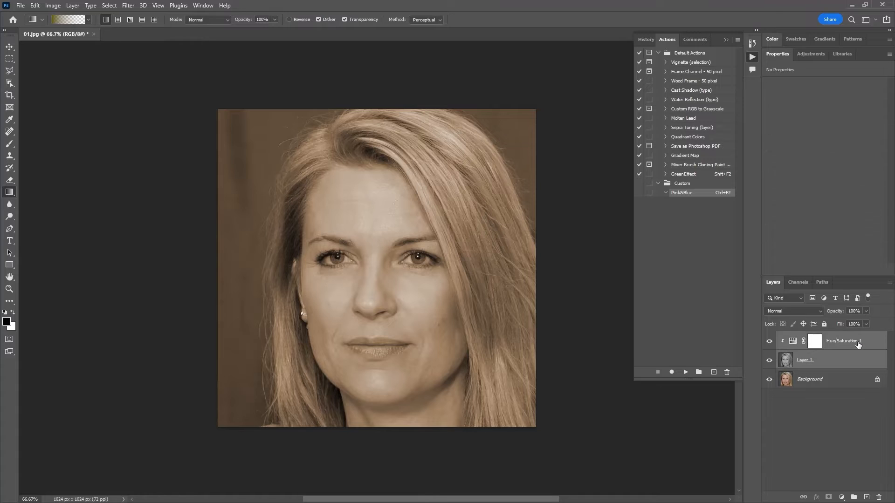
{"action": "left_click_drag", "start_coordinate": [859, 346], "coordinate": [882, 495]}
{"action": "left_click_drag", "start_coordinate": [882, 498], "coordinate": [883, 498]}
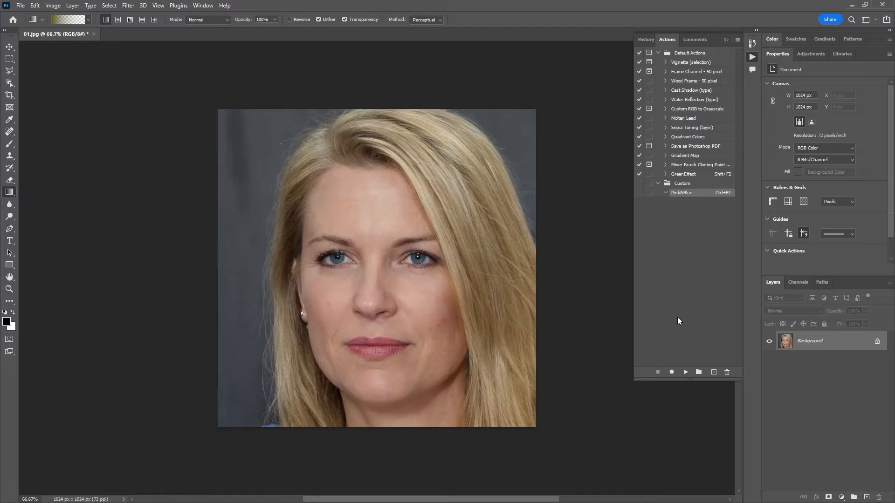
Step: Resume recording Pink&Blue, add a Hue/Saturation adjustment layer with saturation -100, and deselect the layer
{"action": "left_click", "coordinate": [672, 372]}
{"action": "left_click", "coordinate": [842, 497]}
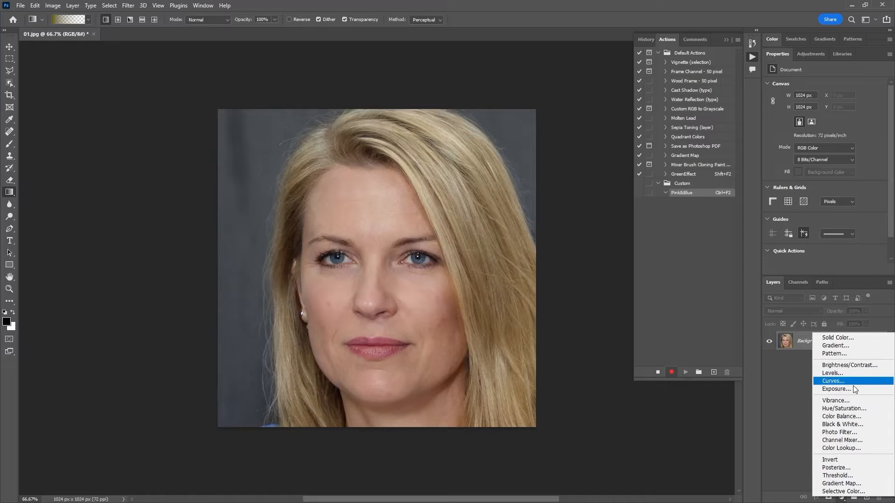
{"action": "left_click", "coordinate": [862, 409]}
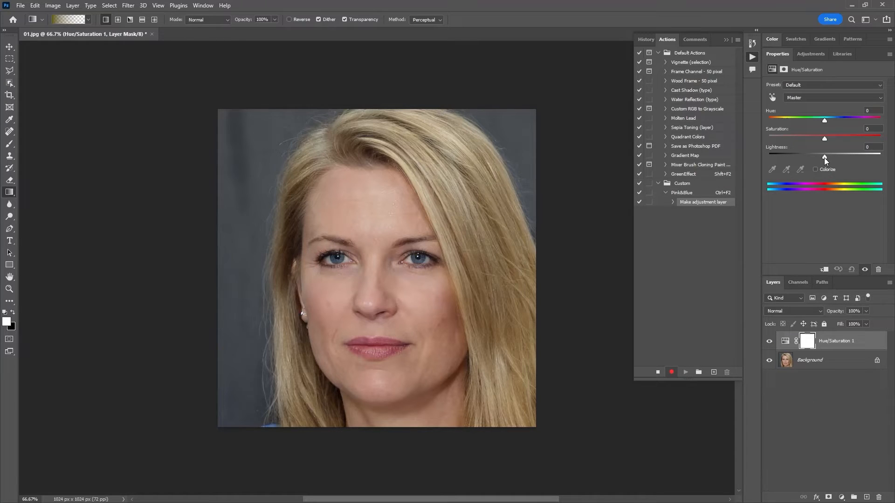
{"action": "left_click_drag", "start_coordinate": [825, 138], "coordinate": [754, 141]}
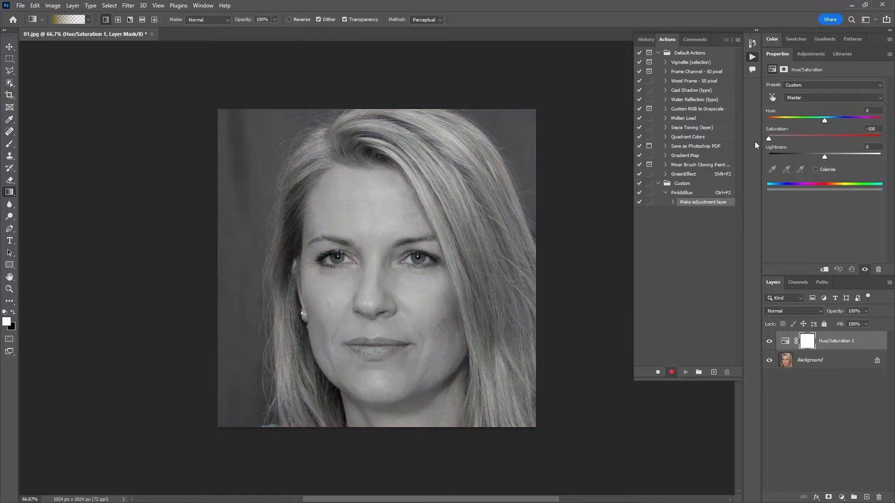
{"action": "left_click", "coordinate": [845, 426]}
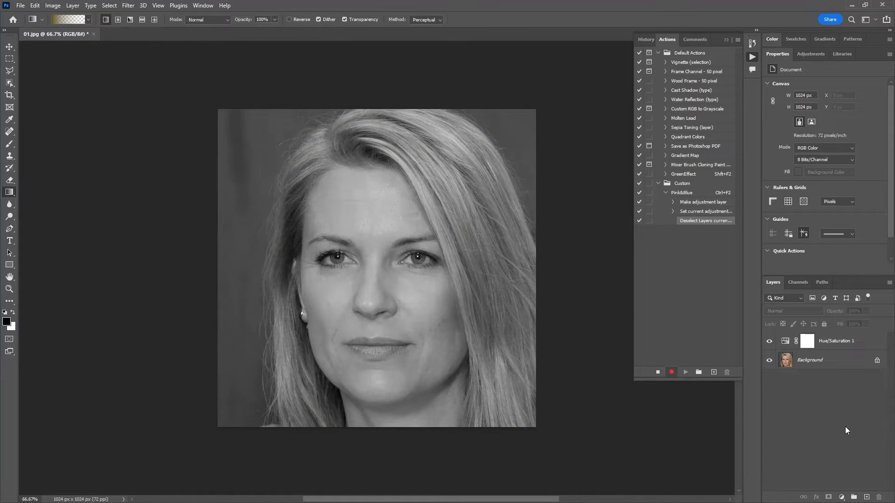
Step: Add a Brightness/Contrast adjustment layer with brightness -40 and contrast 98, and deselect the layer
{"action": "left_click", "coordinate": [844, 497]}
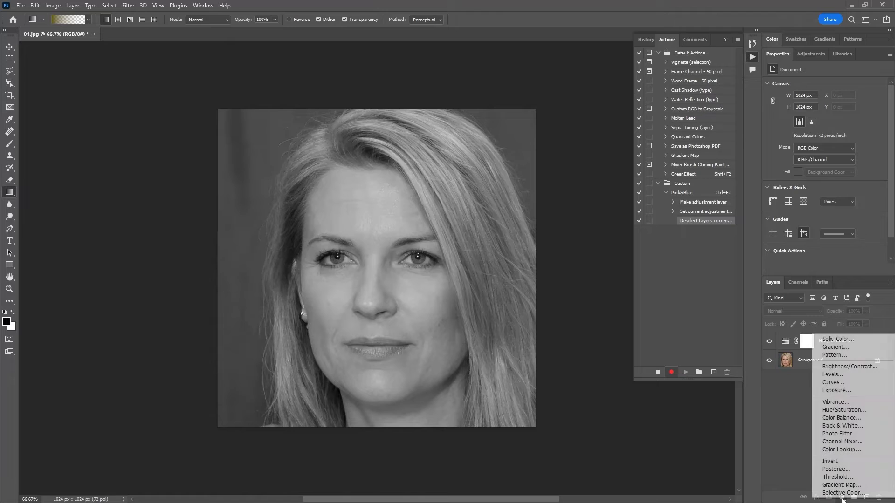
{"action": "left_click", "coordinate": [849, 367]}
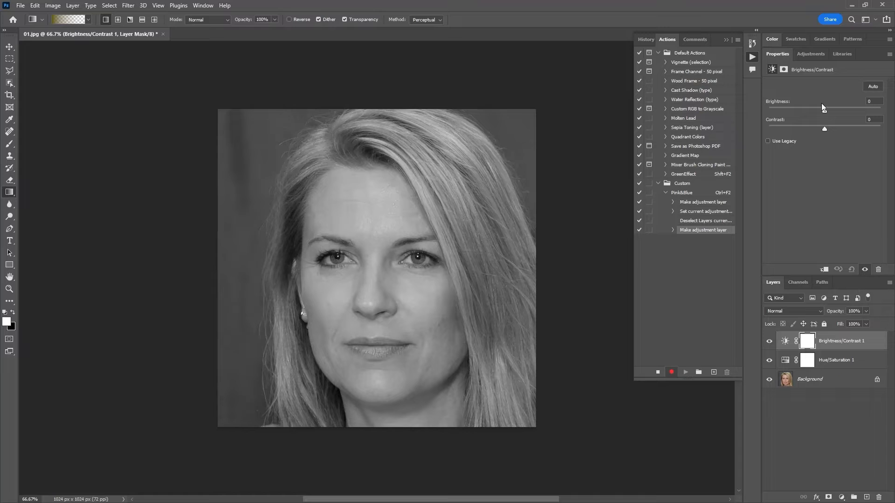
{"action": "left_click_drag", "start_coordinate": [823, 111], "coordinate": [880, 123]}
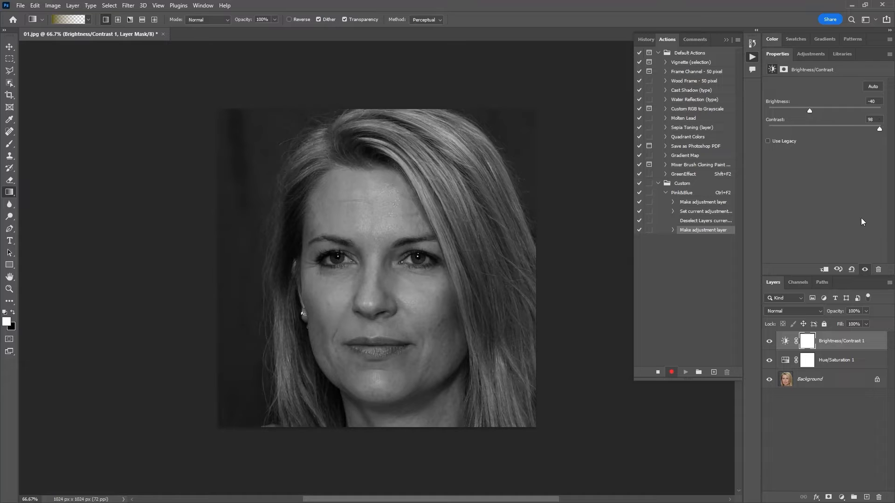
{"action": "left_click", "coordinate": [841, 406]}
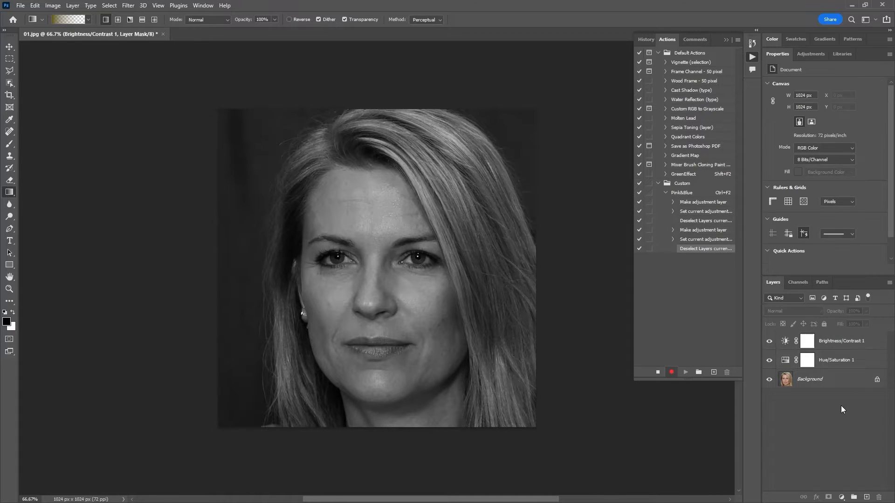
Step: Select all layers from Background up to Brightness/Contrast 1 and merge them
{"action": "left_click", "coordinate": [838, 379]}
{"action": "left_click", "coordinate": [837, 344], "text": "shift"}
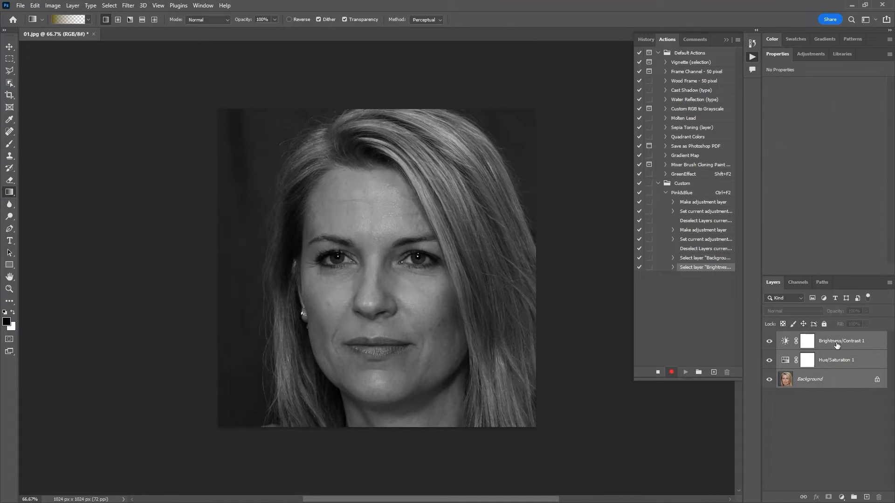
{"action": "key", "text": "ctrl+e"}
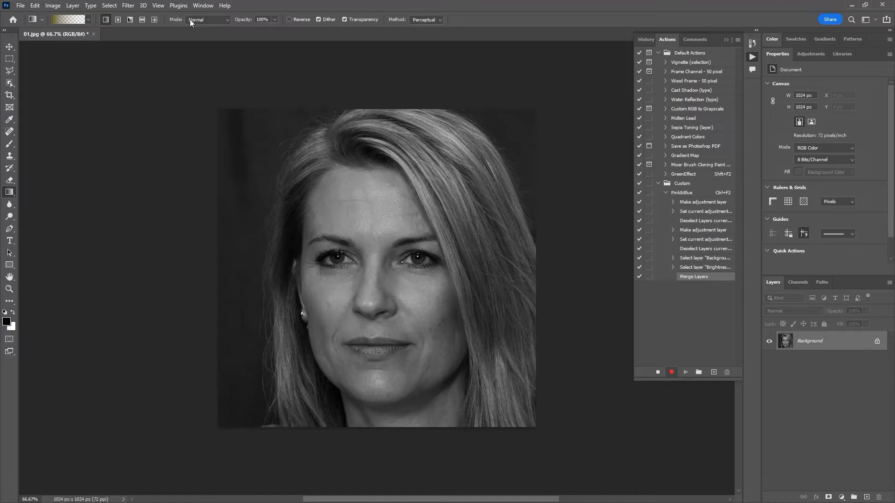
Step: Activate the Gradient tool and load the gold-to-transparent preset in the Gradient Editor
{"action": "key", "text": "v"}
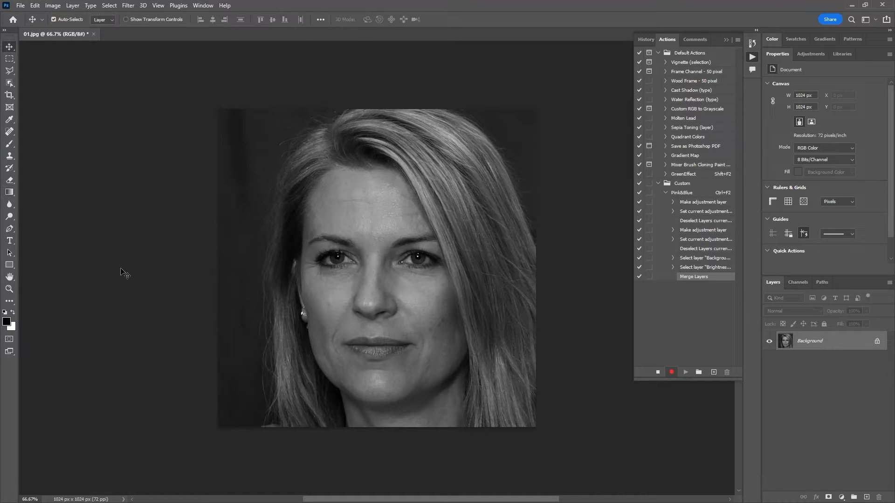
{"action": "left_click", "coordinate": [9, 197]}
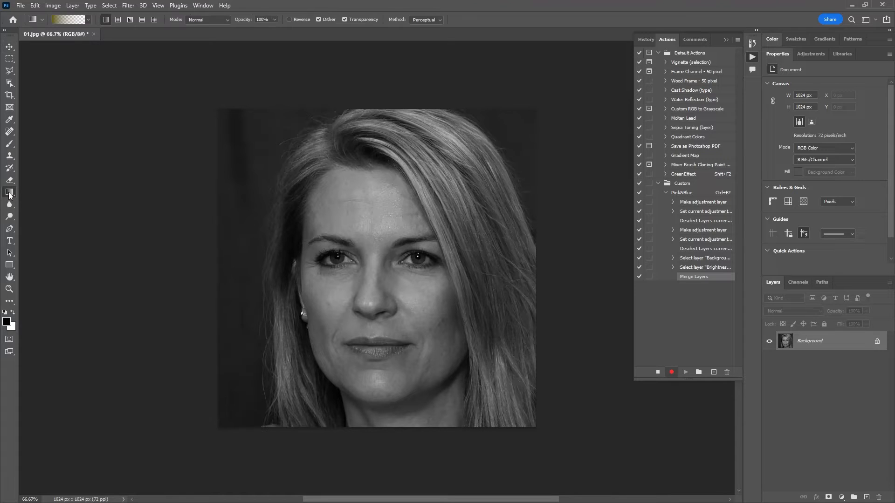
{"action": "left_click", "coordinate": [64, 20]}
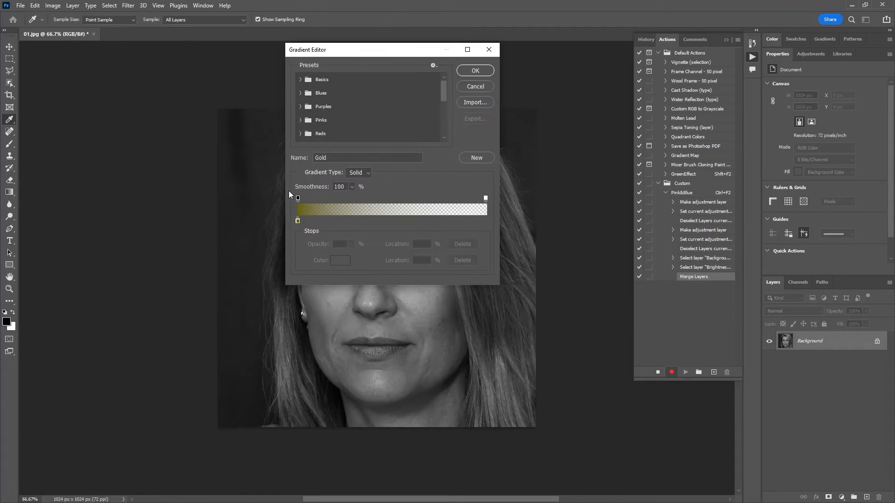
{"action": "left_click_drag", "start_coordinate": [445, 96], "coordinate": [438, 140]}
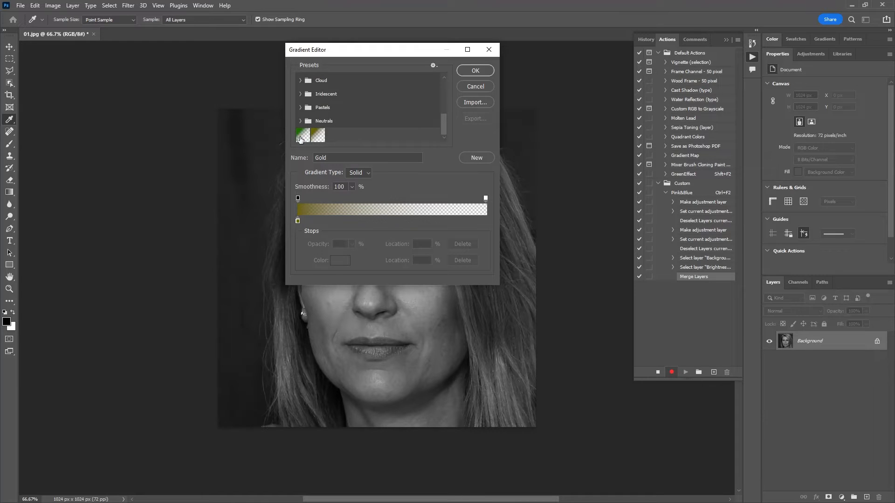
{"action": "left_click", "coordinate": [320, 135]}
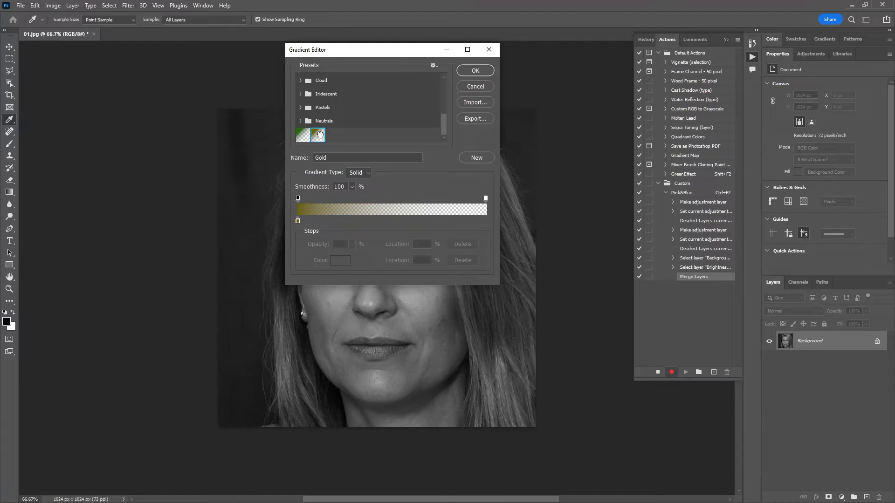
Step: Recolour the gradient's opaque colour stop to magenta ad00af and save it as a new preset named Pink
{"action": "left_click", "coordinate": [298, 221]}
{"action": "left_click", "coordinate": [339, 263]}
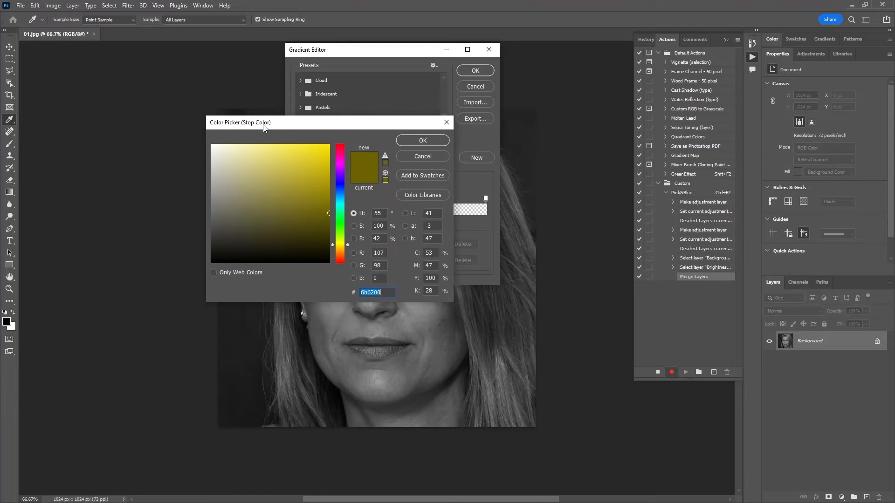
{"action": "left_click_drag", "start_coordinate": [266, 130], "coordinate": [323, 120]}
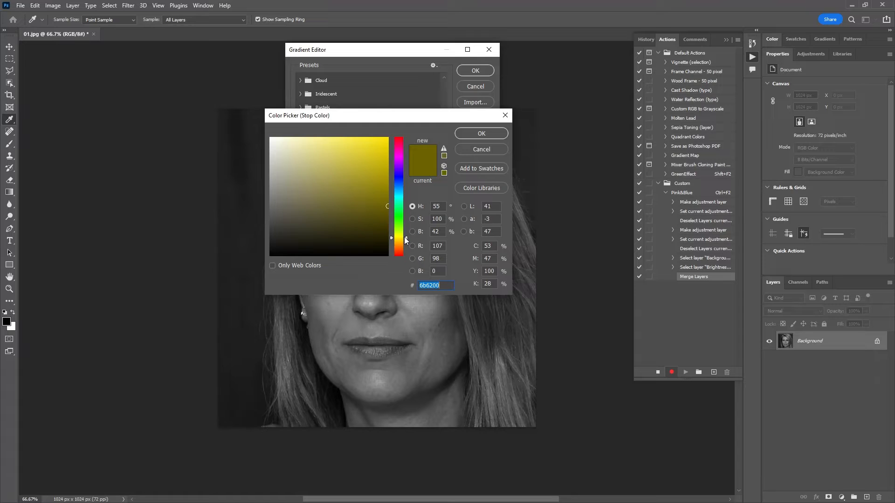
{"action": "left_click_drag", "start_coordinate": [404, 239], "coordinate": [409, 160]}
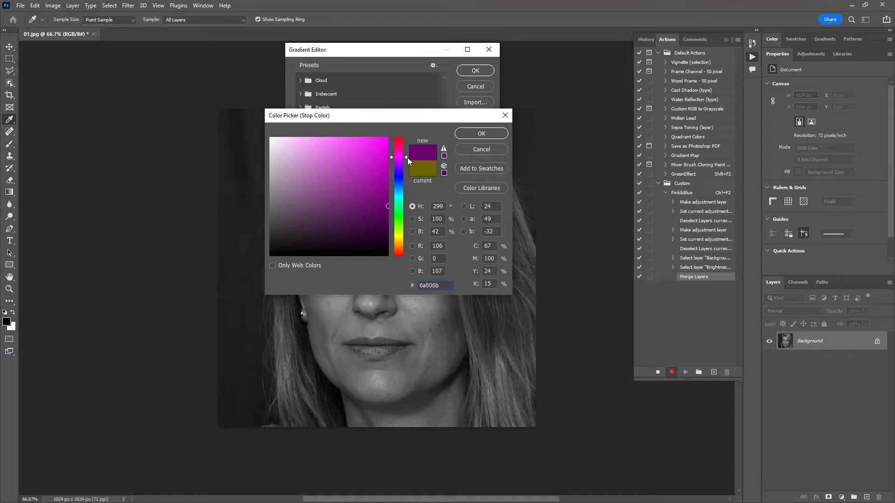
{"action": "mouse_move", "coordinate": [386, 189]}
{"action": "left_mouse_down"}
{"action": "mouse_move", "coordinate": [391, 175]}
{"action": "mouse_move", "coordinate": [401, 180]}
{"action": "left_mouse_up"}
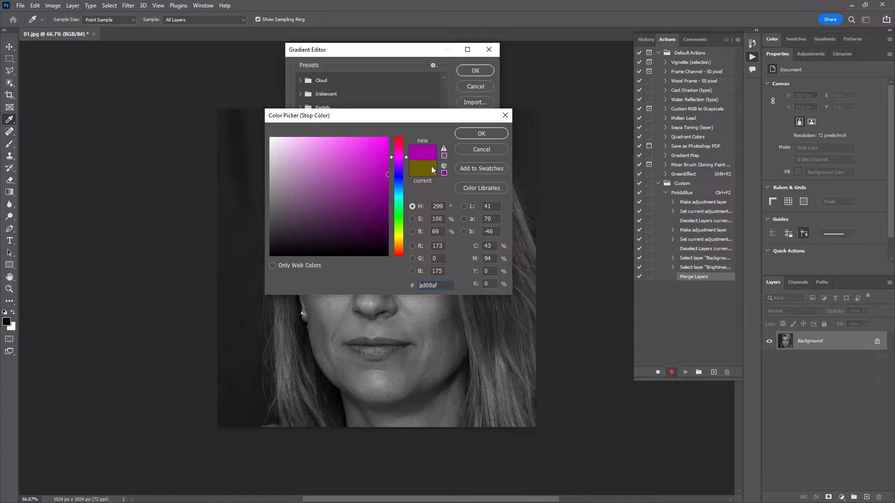
{"action": "left_click", "coordinate": [490, 133]}
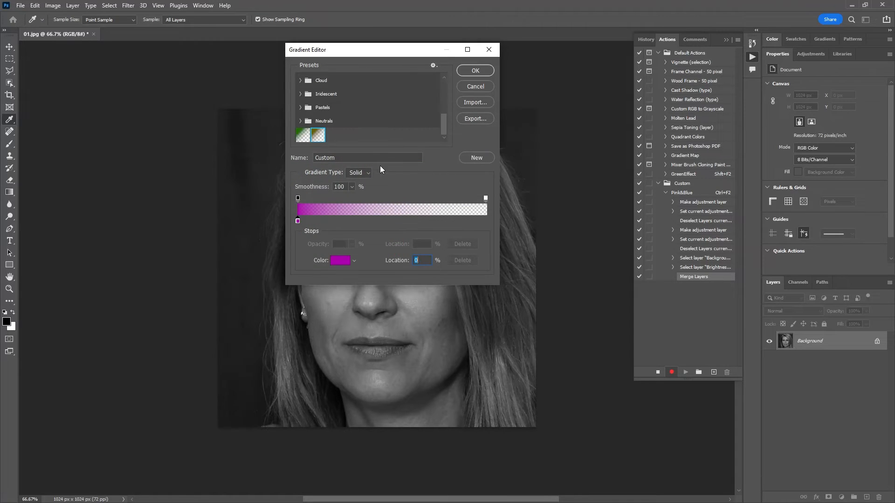
{"action": "left_click", "coordinate": [374, 158]}
{"action": "type", "text": "Pink"}
{"action": "left_click", "coordinate": [472, 157]}
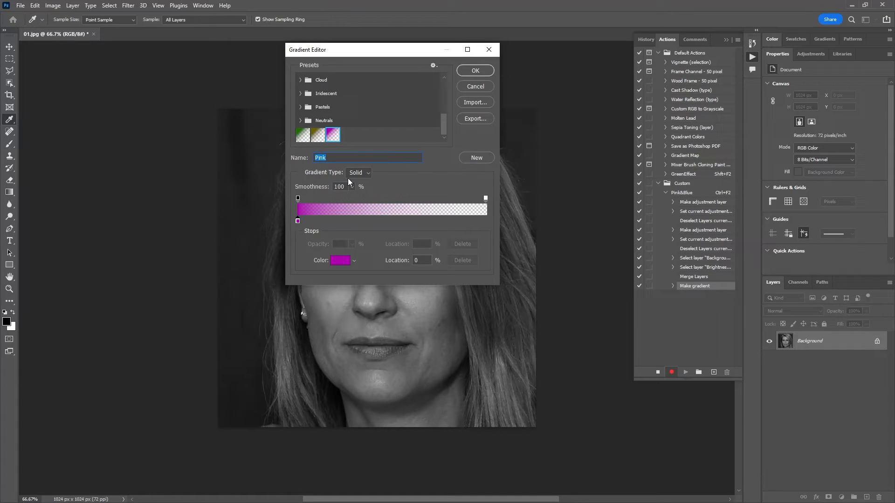
Step: Recolour the same stop to teal 0098af, save it as a new preset named Blue, and accept the gradient
{"action": "left_click", "coordinate": [348, 262]}
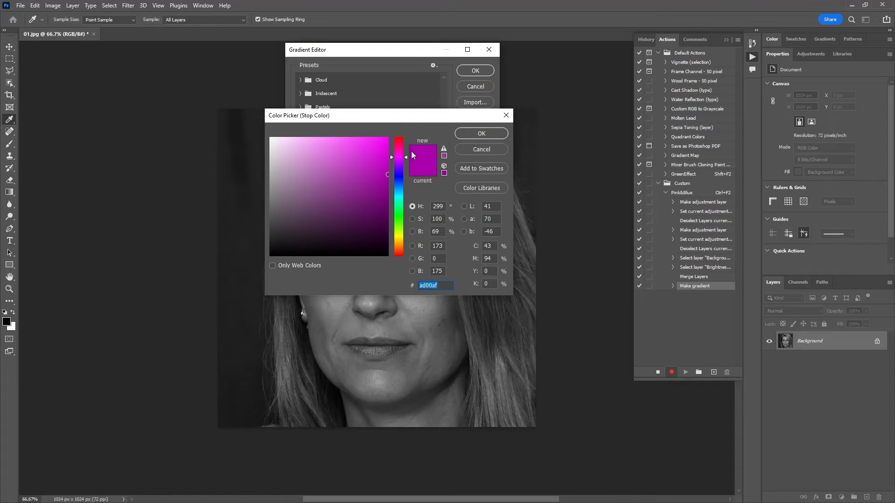
{"action": "left_click_drag", "start_coordinate": [406, 159], "coordinate": [408, 194]}
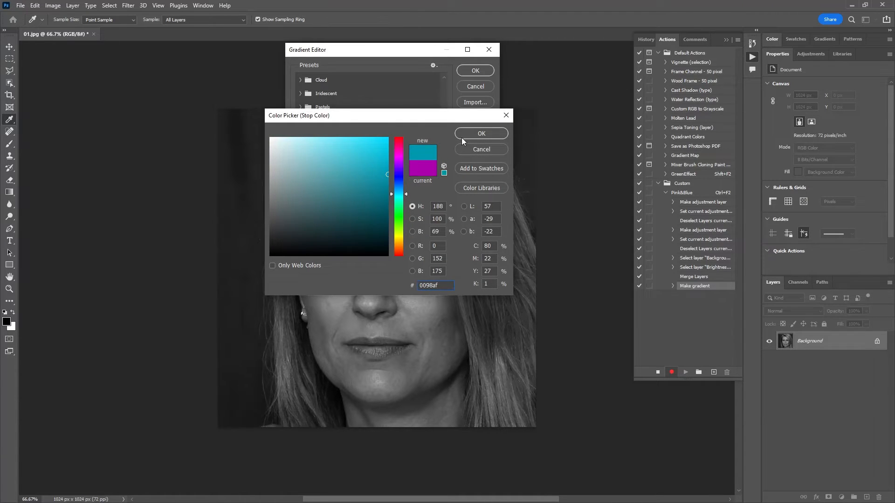
{"action": "left_click", "coordinate": [472, 132]}
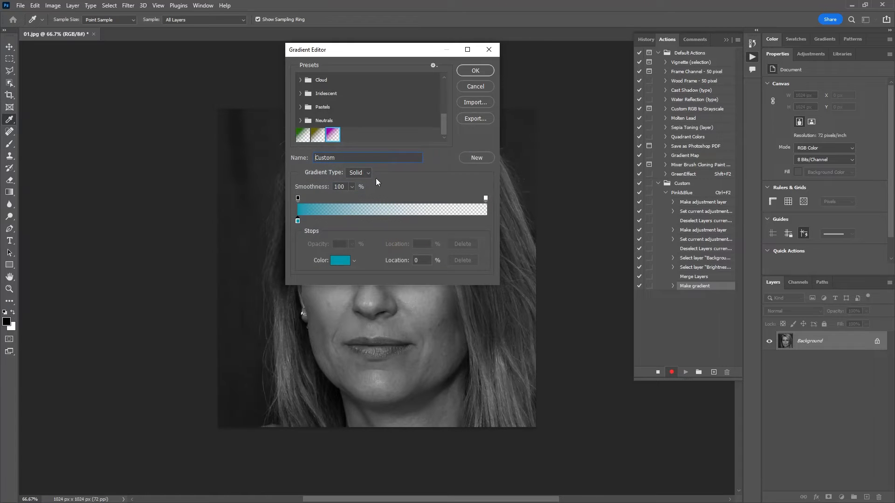
{"action": "double_click", "coordinate": [370, 156]}
{"action": "type", "text": "Blue"}
{"action": "left_click", "coordinate": [482, 159]}
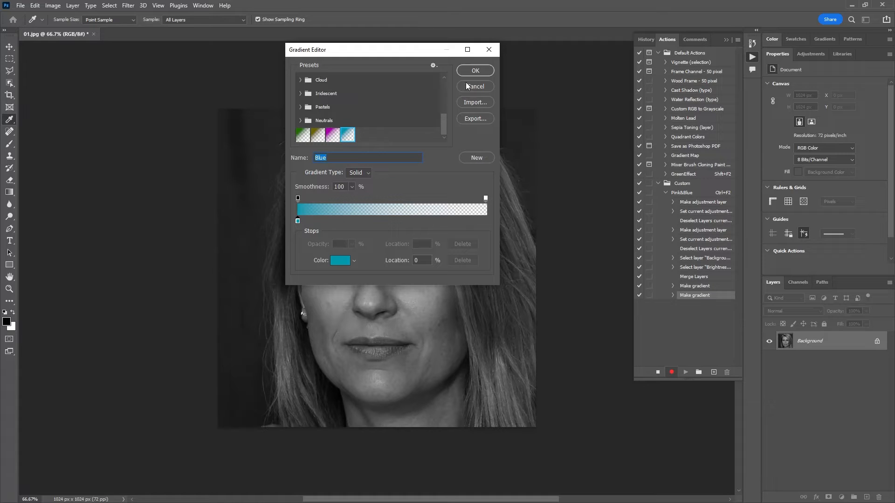
{"action": "left_click", "coordinate": [473, 71]}
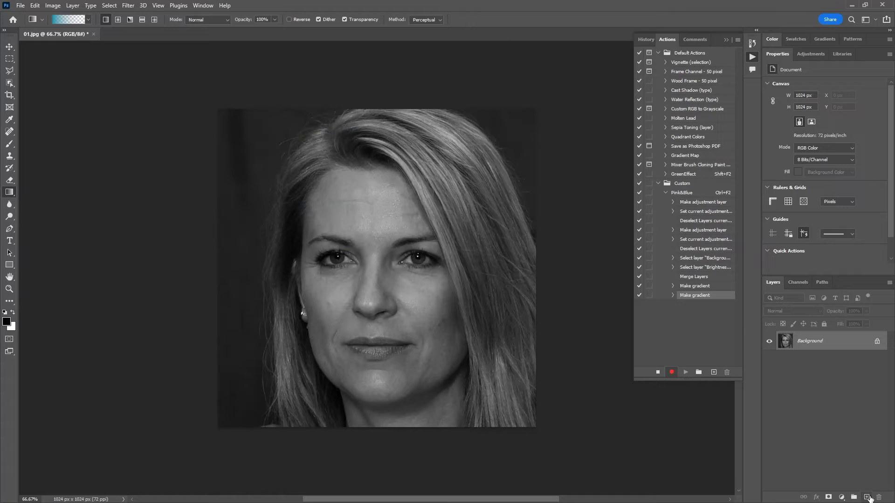
Step: Draw the Blue gradient on a new layer from the image's right edge to its left edge, using the Color blend mode
{"action": "left_click", "coordinate": [867, 498]}
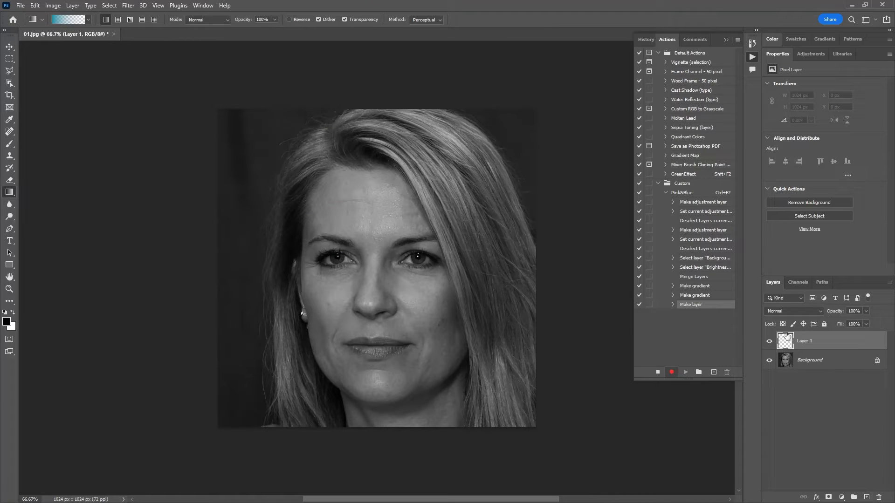
{"action": "left_click_drag", "start_coordinate": [537, 260], "coordinate": [224, 260]}
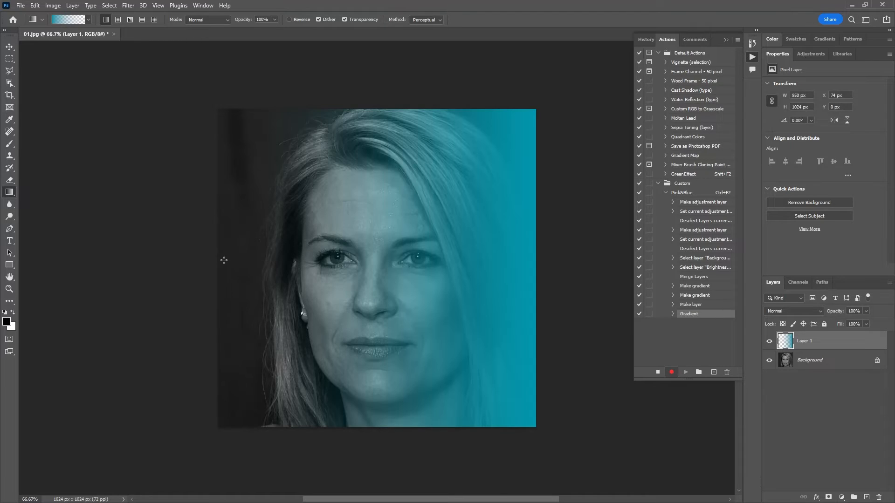
{"action": "left_click", "coordinate": [817, 312]}
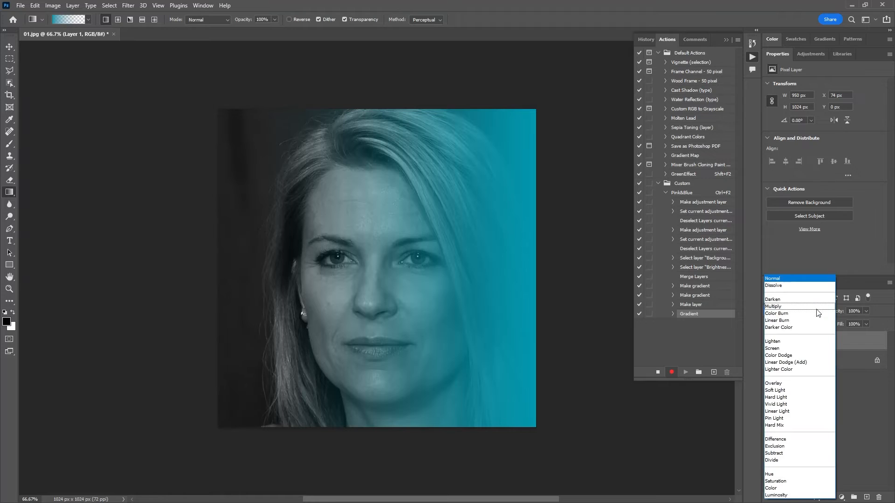
{"action": "left_click", "coordinate": [805, 488]}
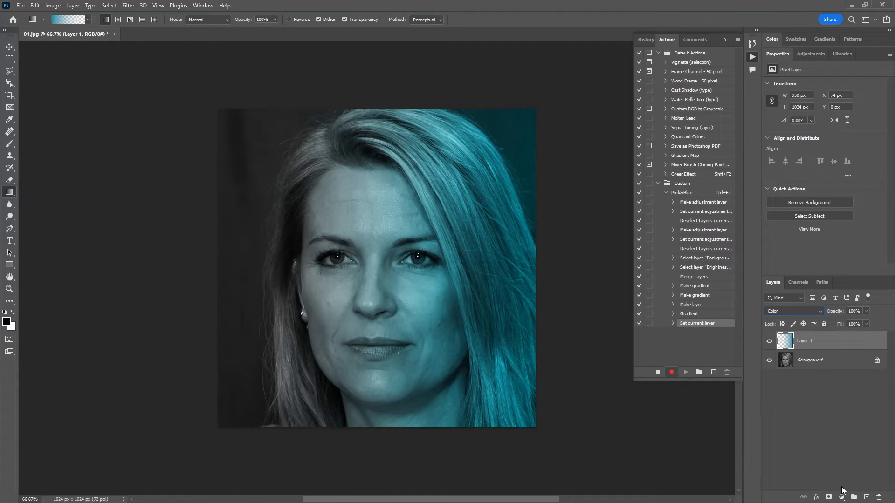
Step: Draw the Pink preset gradient on another new layer from the image's left edge to its right edge, using the Color blend mode
{"action": "left_click", "coordinate": [867, 497]}
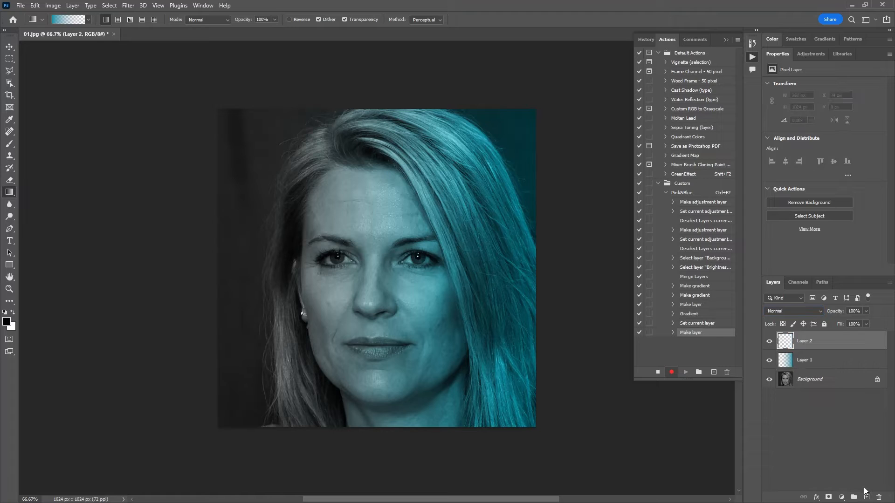
{"action": "left_click", "coordinate": [66, 20]}
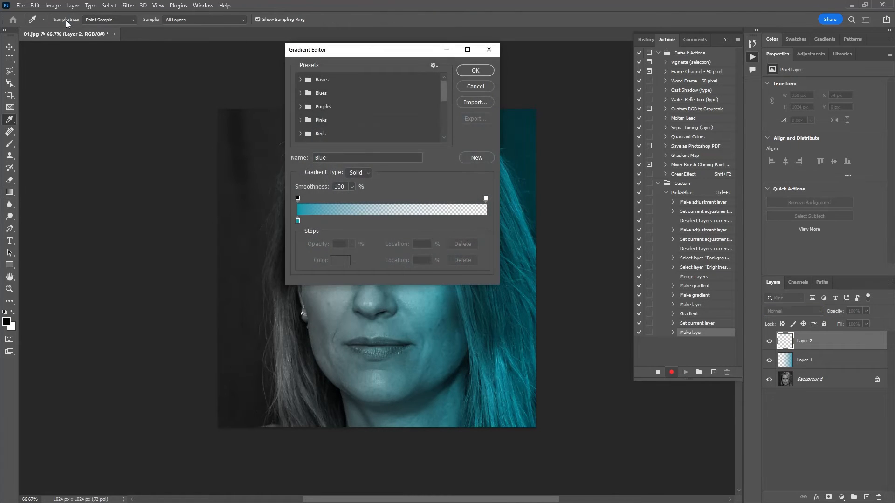
{"action": "left_click_drag", "start_coordinate": [443, 95], "coordinate": [440, 140]}
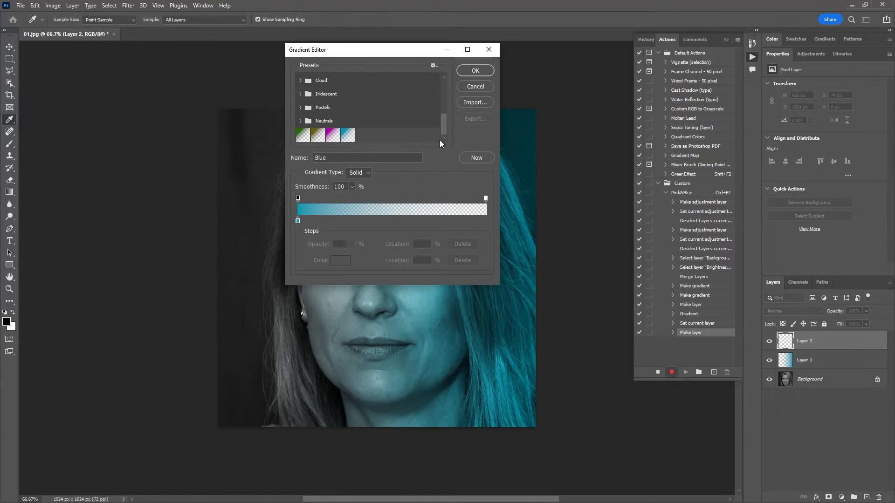
{"action": "left_click", "coordinate": [336, 140]}
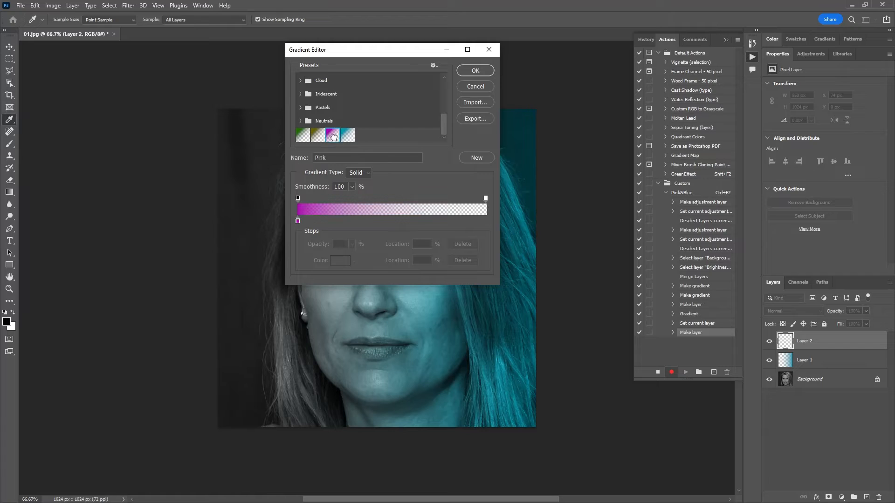
{"action": "left_click", "coordinate": [467, 71]}
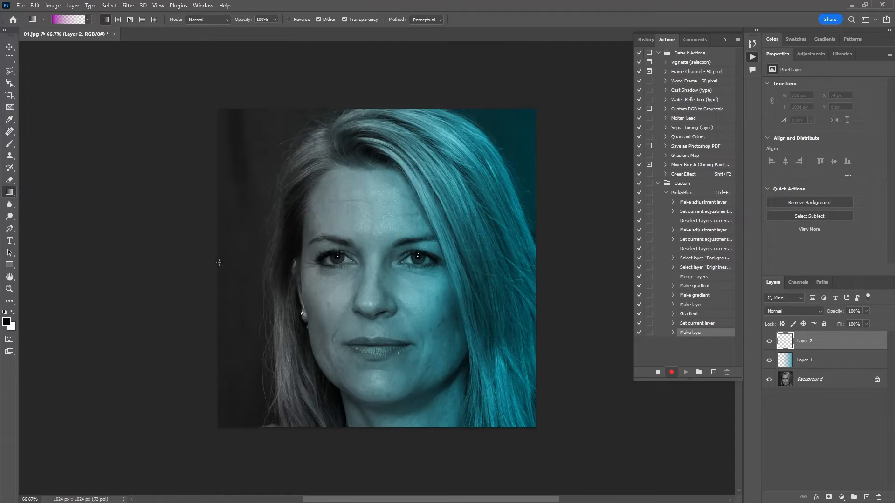
{"action": "left_click_drag", "start_coordinate": [220, 263], "coordinate": [536, 260]}
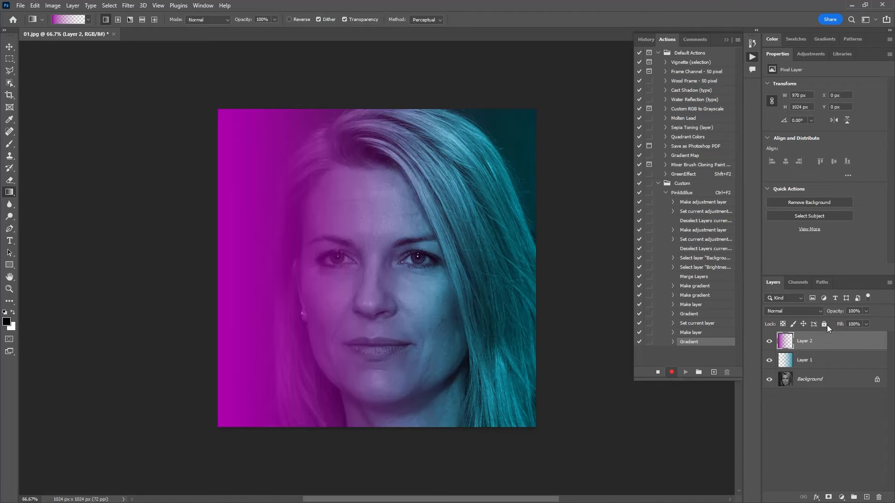
{"action": "left_click", "coordinate": [819, 310]}
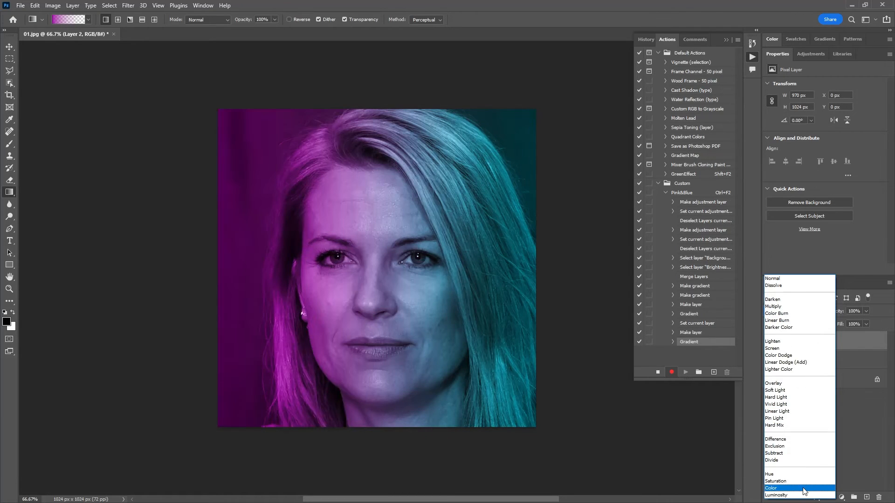
{"action": "left_click", "coordinate": [804, 488]}
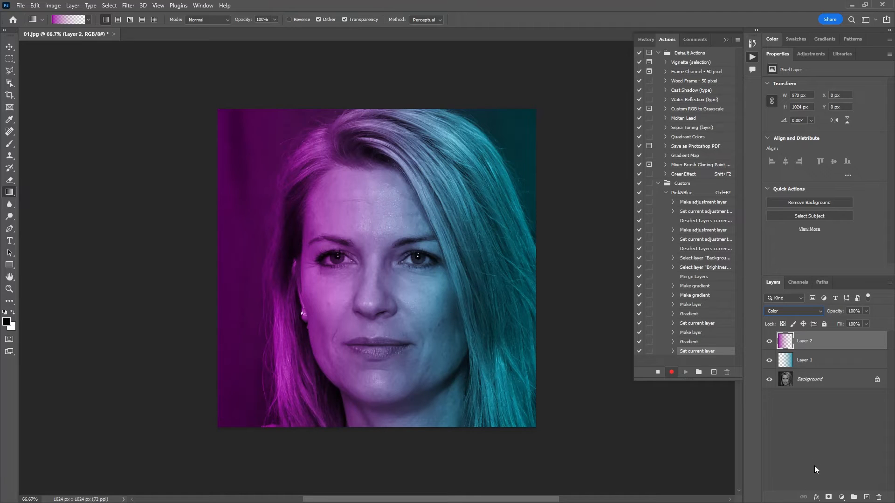
Step: Merge all layers from Background up to Layer 2 and stop recording the action
{"action": "left_click", "coordinate": [832, 382], "text": "shift"}
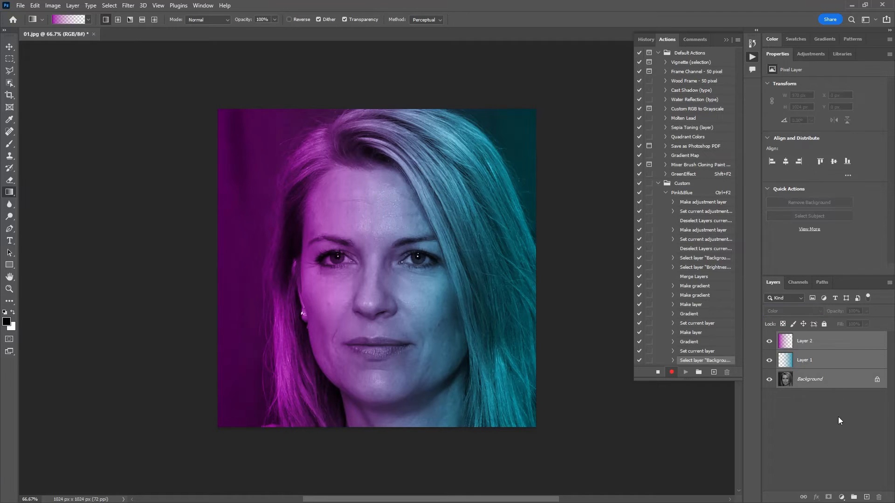
{"action": "key", "text": "ctrl+e"}
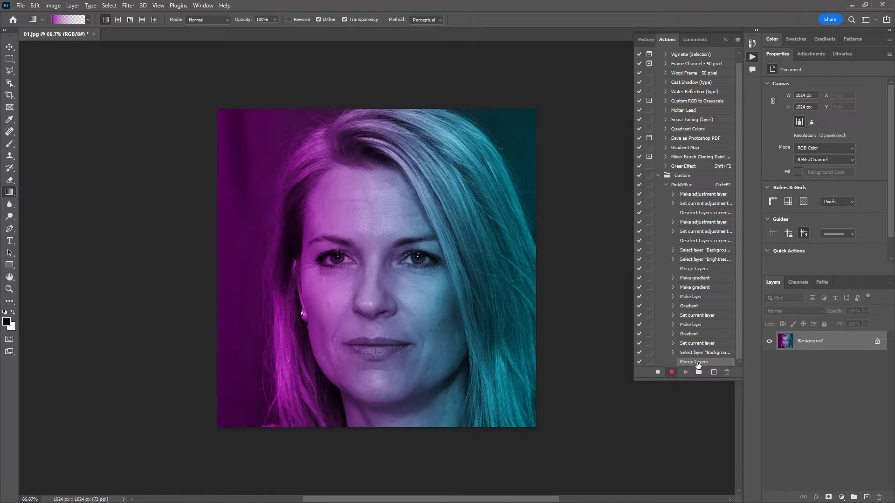
{"action": "left_click", "coordinate": [658, 373]}
Step: Close 01.jpg without saving the changes and reopen it from the recent files
{"action": "left_click", "coordinate": [92, 34]}
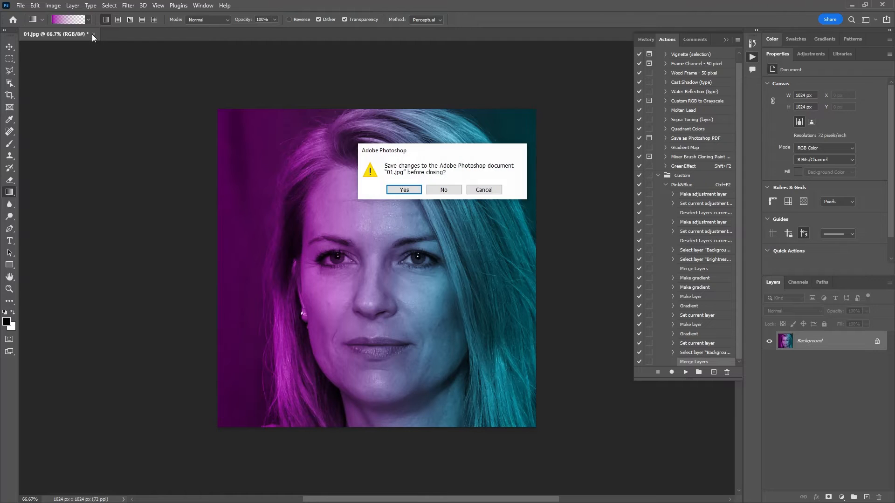
{"action": "left_click", "coordinate": [444, 189]}
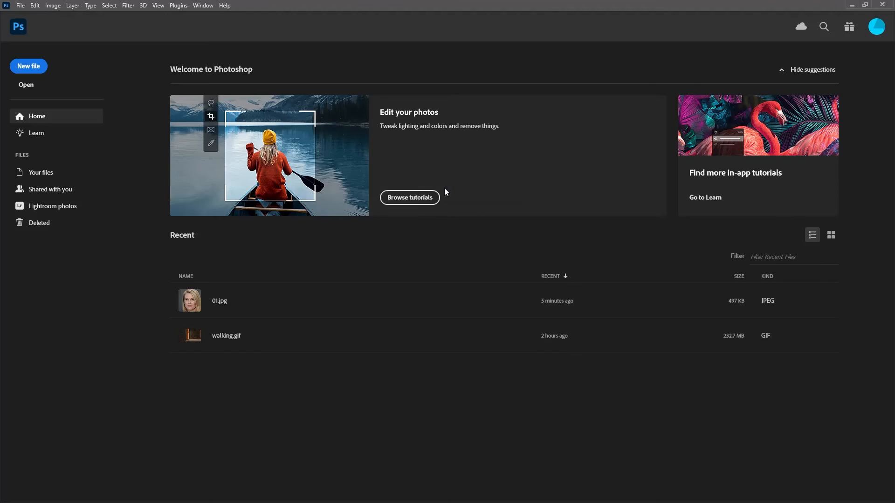
{"action": "left_click", "coordinate": [189, 299]}
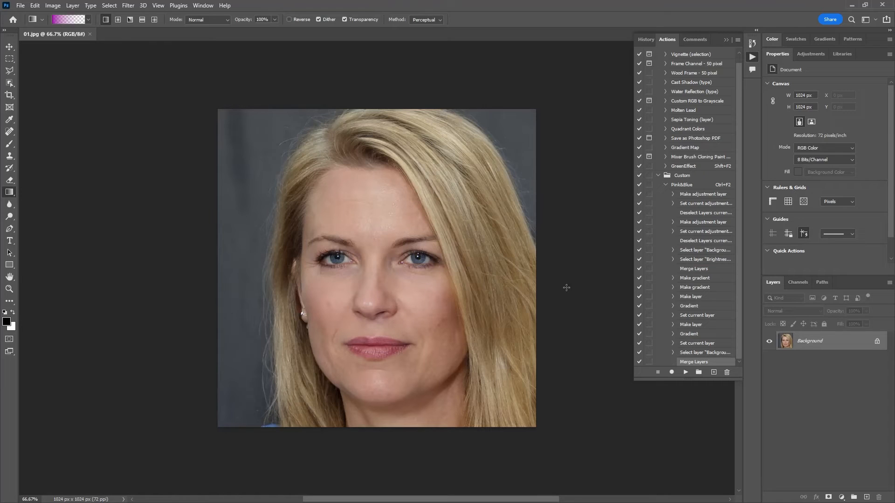
Step: Collapse the recorded commands of the Pink&Blue action and play the whole action on 01.jpg
{"action": "left_click", "coordinate": [665, 186]}
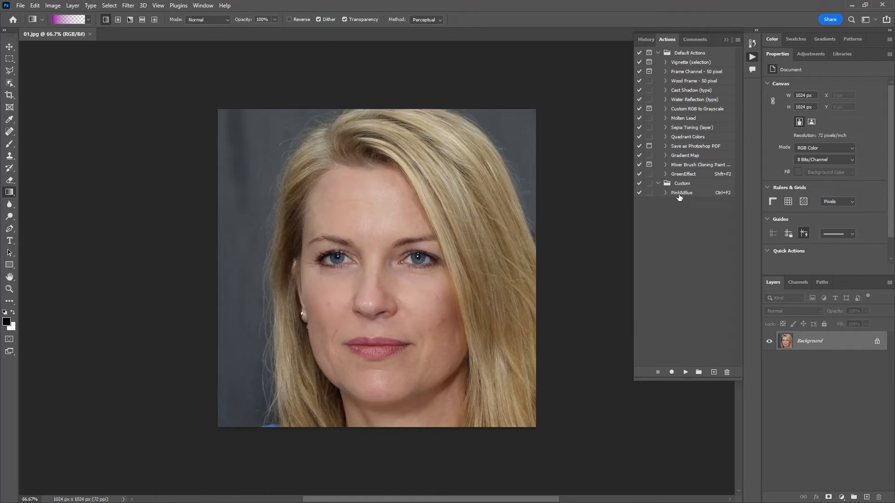
{"action": "left_click", "coordinate": [666, 193]}
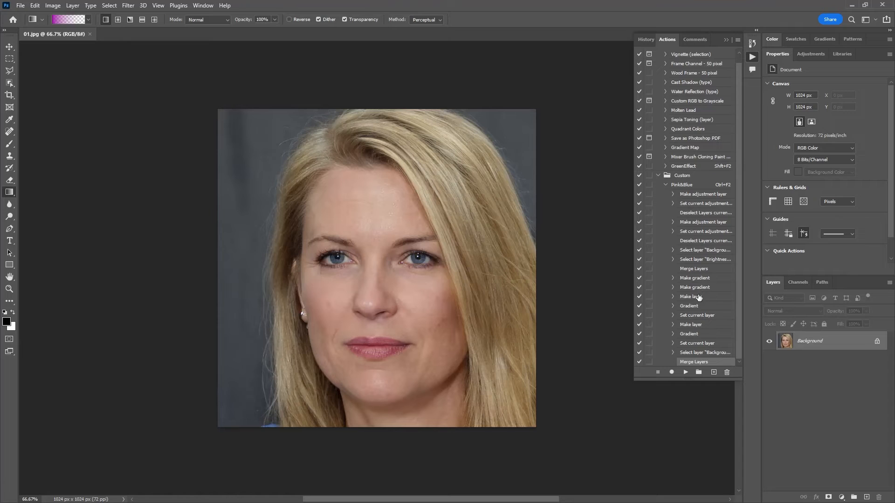
{"action": "left_click", "coordinate": [666, 185]}
{"action": "left_click", "coordinate": [688, 193]}
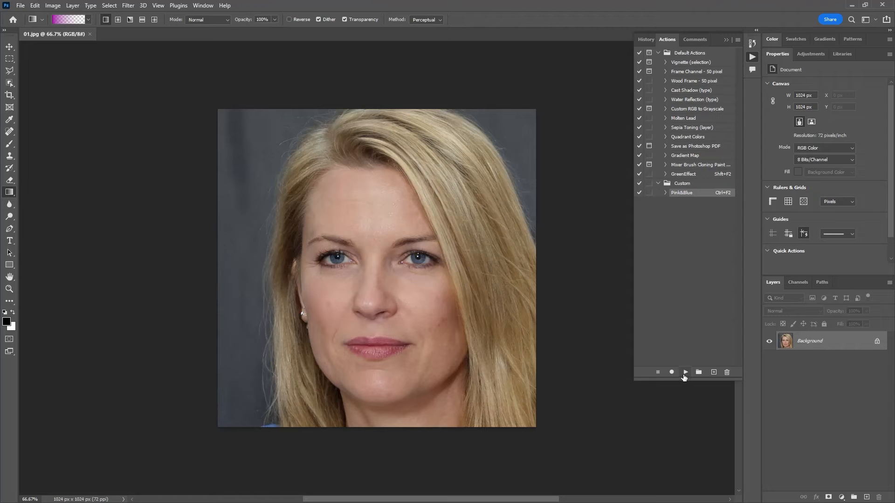
{"action": "left_click", "coordinate": [685, 373]}
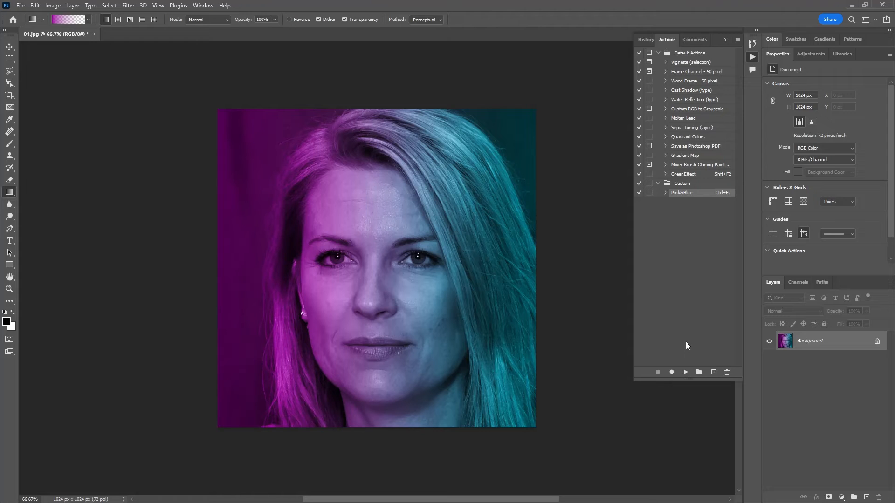
Step: Switch to File Explorer, open 02.jpg from the avatar folder in Photoshop, and play the Pink&Blue action on it
{"action": "key", "text": "alt+Tab"}
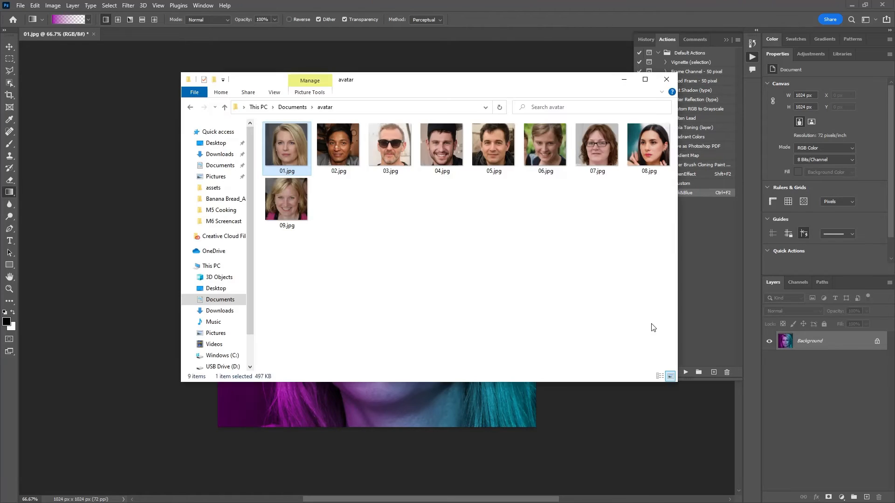
{"action": "left_click", "coordinate": [340, 148]}
{"action": "left_click_drag", "start_coordinate": [365, 23], "coordinate": [365, 22]}
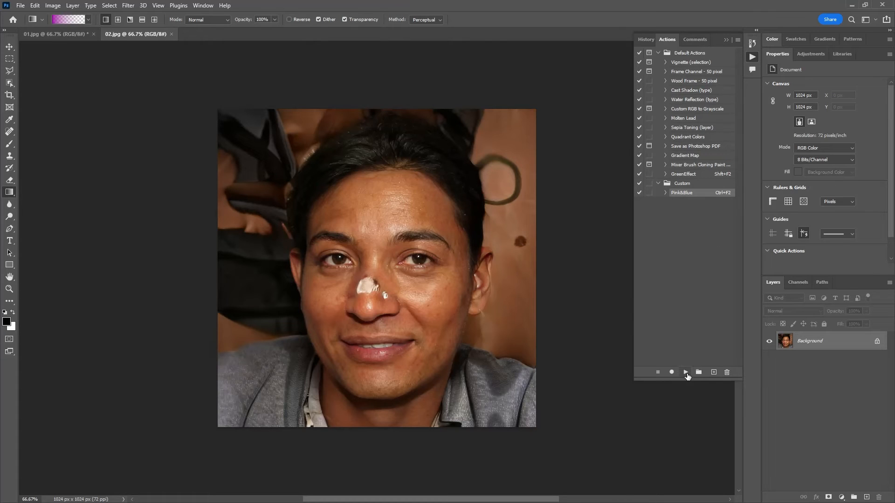
{"action": "left_click", "coordinate": [686, 373]}
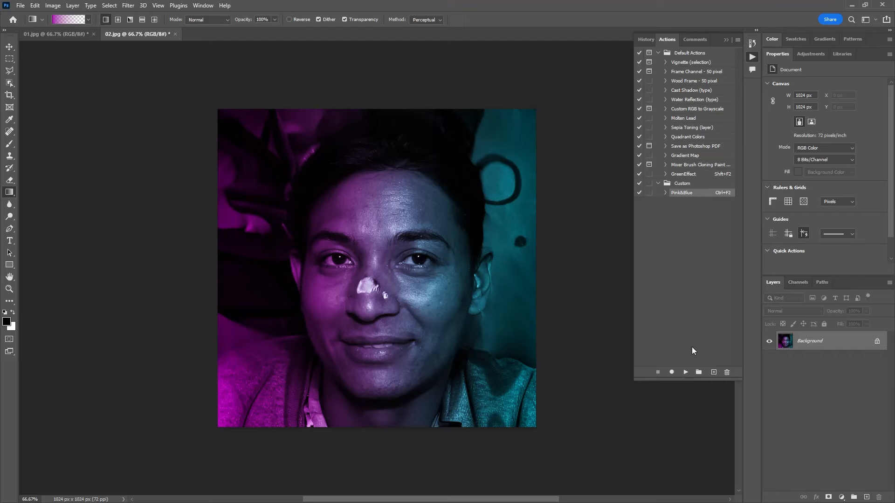
Step: Close 02.jpg and 01.jpg without saving their changes
{"action": "left_click", "coordinate": [176, 34]}
{"action": "left_click", "coordinate": [448, 190]}
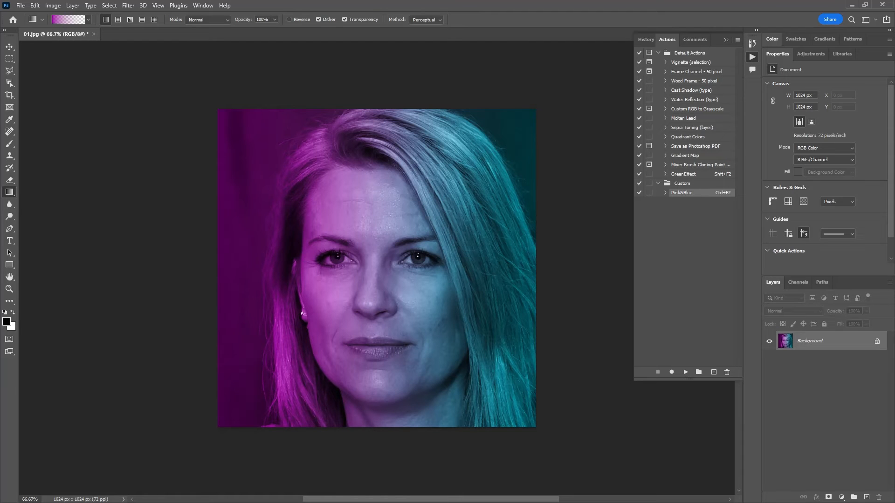
{"action": "left_click", "coordinate": [93, 34]}
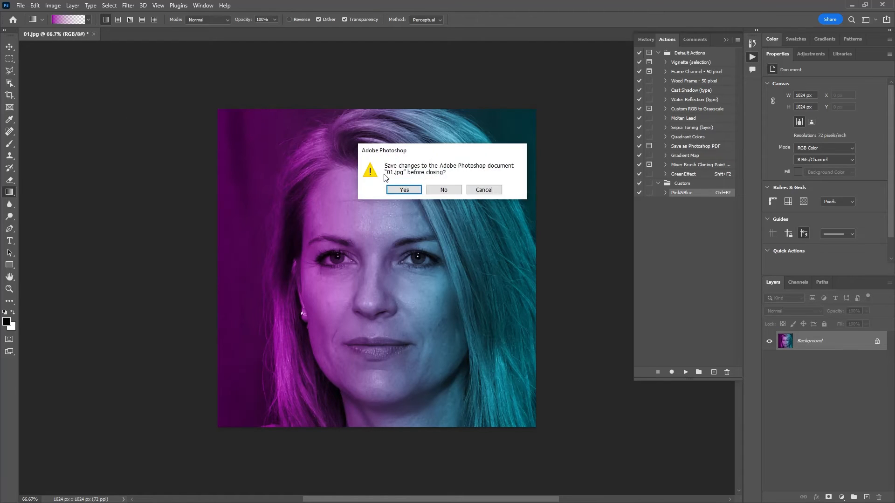
{"action": "left_click", "coordinate": [444, 190]}
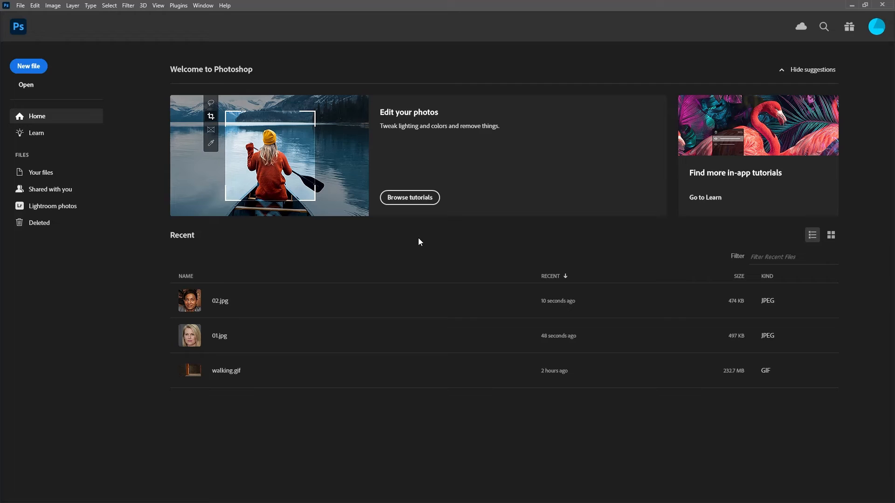
Step: Check the photos in the avatar folder in File Explorer, return to Photoshop and open the Image Processor script
{"action": "key", "text": "alt+Tab"}
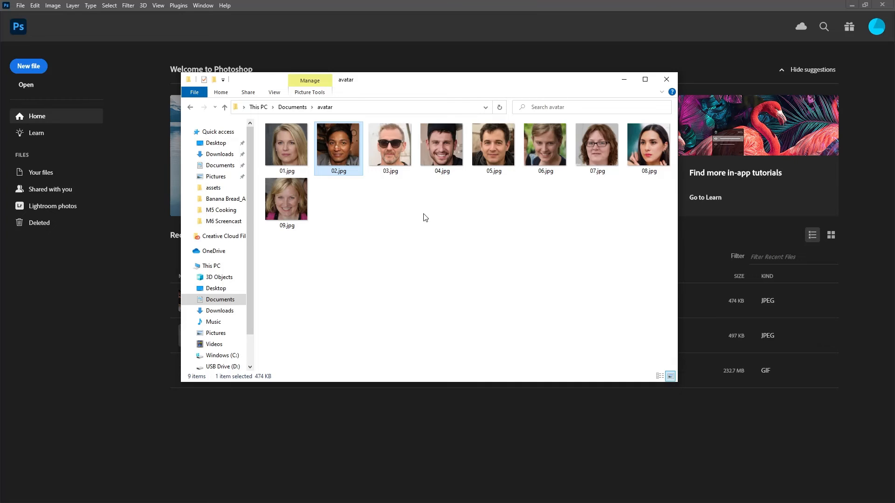
{"action": "left_click", "coordinate": [314, 8]}
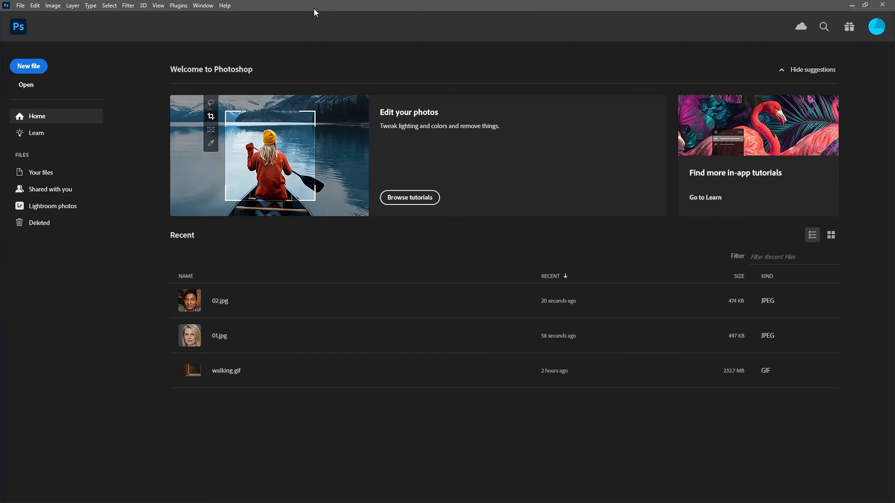
{"action": "left_click", "coordinate": [21, 6]}
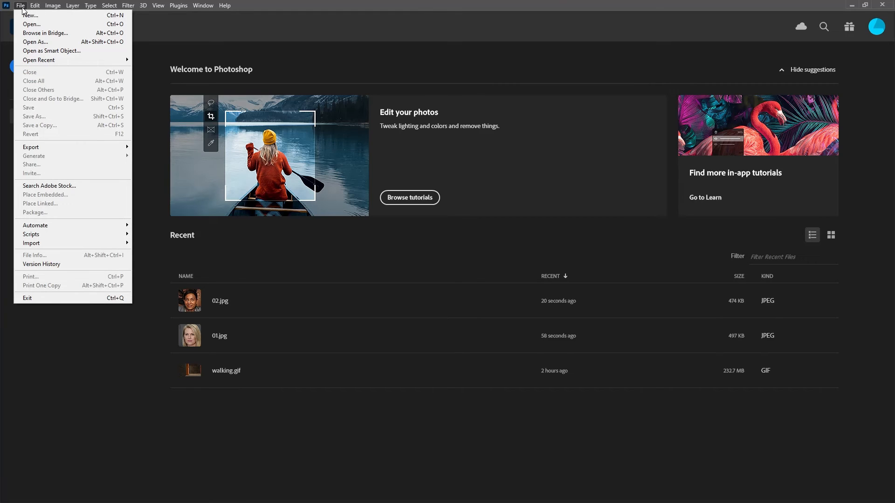
{"action": "left_click", "coordinate": [21, 6]}
{"action": "left_click", "coordinate": [21, 6]}
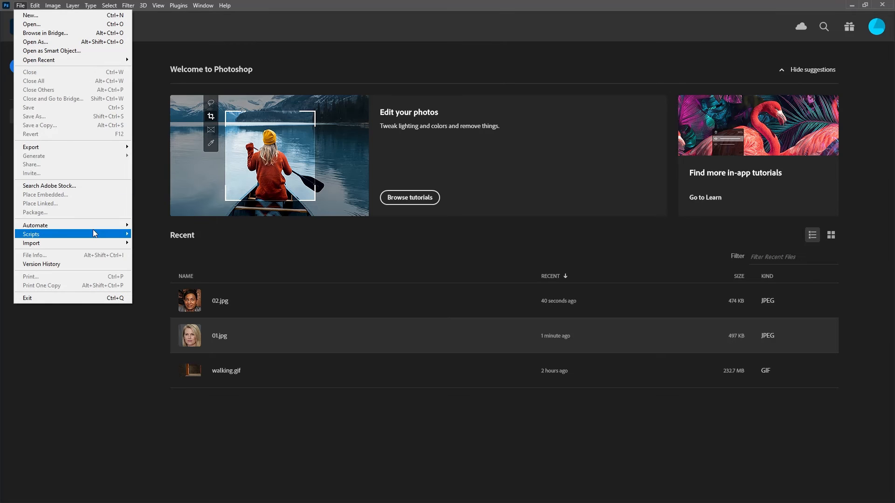
{"action": "mouse_move", "coordinate": [94, 233]}
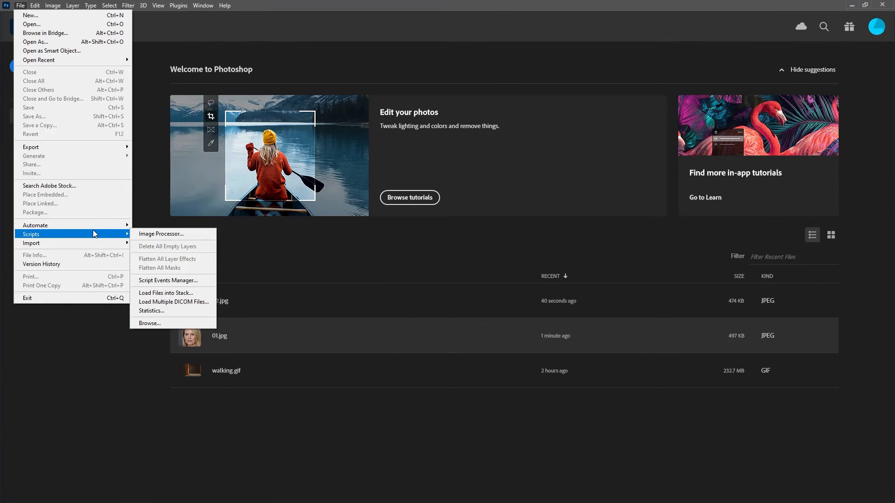
{"action": "left_click", "coordinate": [157, 235]}
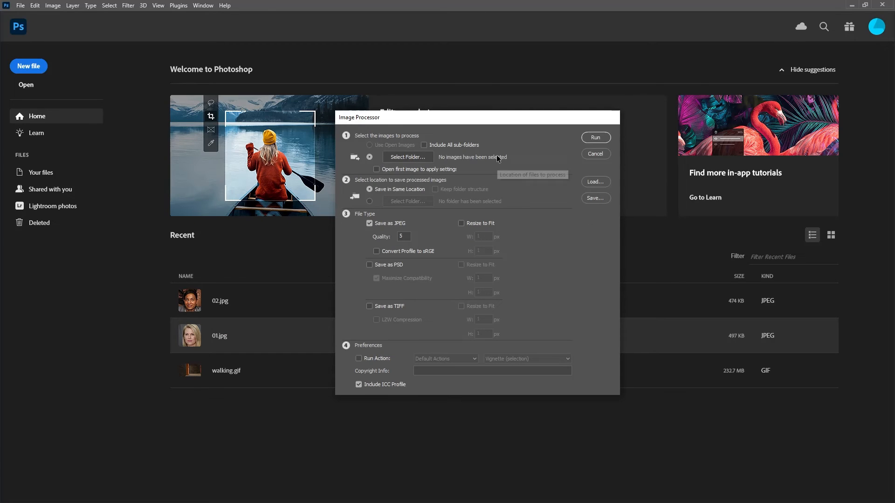
Step: Choose the avatar folder in Documents as the source of the images to process
{"action": "left_click", "coordinate": [422, 157]}
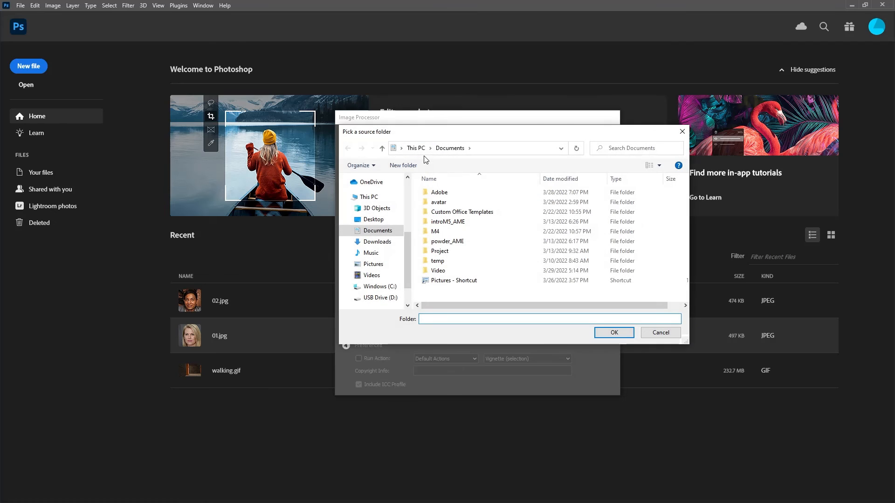
{"action": "left_click", "coordinate": [385, 231]}
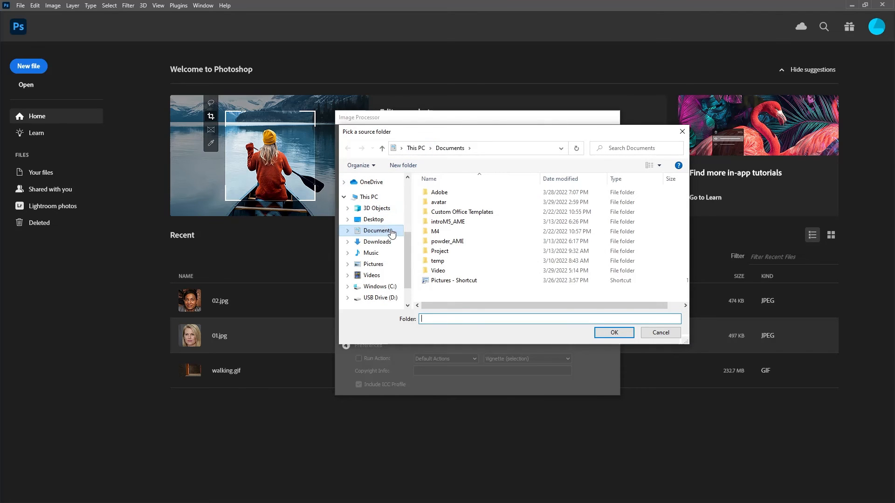
{"action": "double_click", "coordinate": [437, 201]}
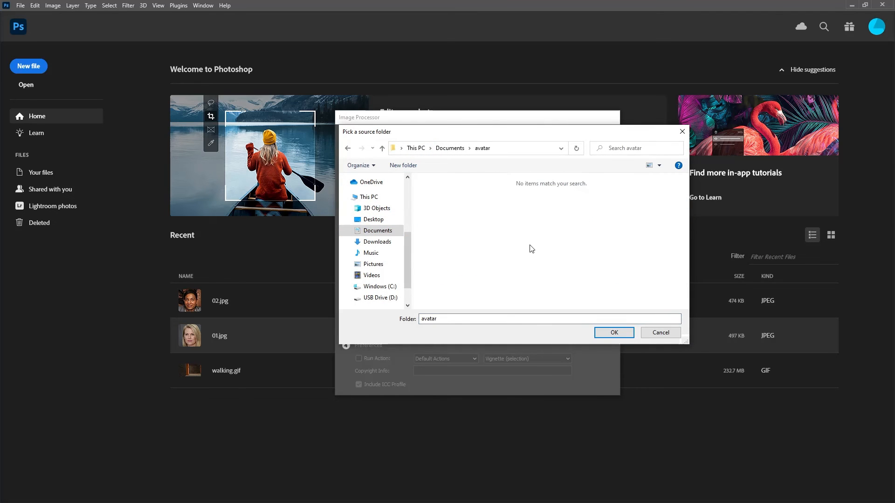
{"action": "left_click", "coordinate": [615, 333]}
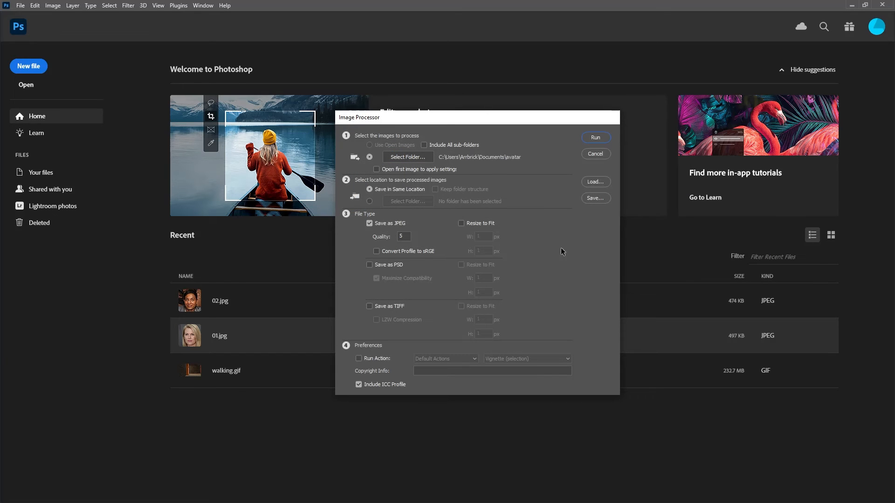
Step: Create a folder named PinksBlues inside the avatar folder and select it as the destination for the processed images
{"action": "left_click", "coordinate": [370, 201]}
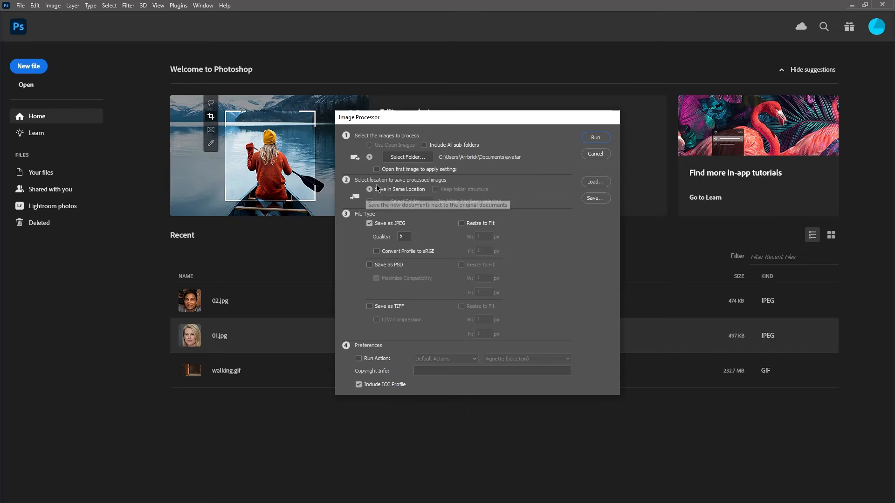
{"action": "left_click", "coordinate": [403, 204]}
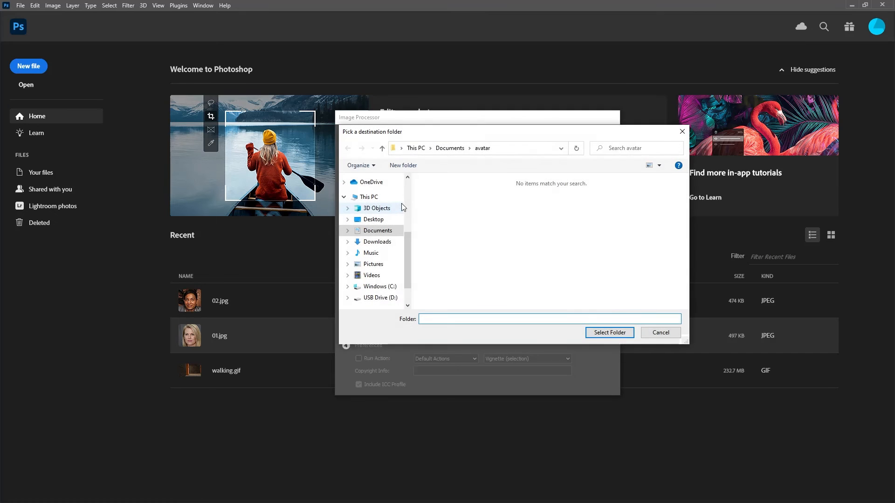
{"action": "left_click", "coordinate": [403, 165]}
{"action": "type", "text": "Pinks"}
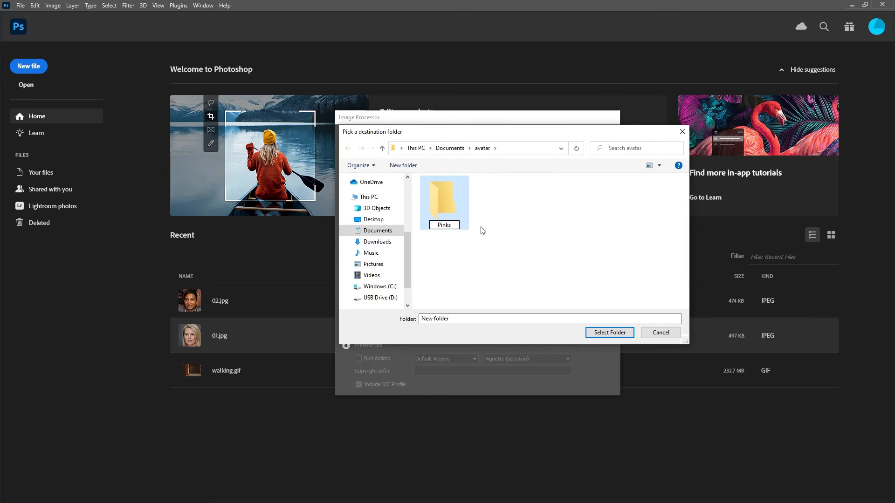
{"action": "type", "text": "Blues"}
{"action": "key", "text": "Return"}
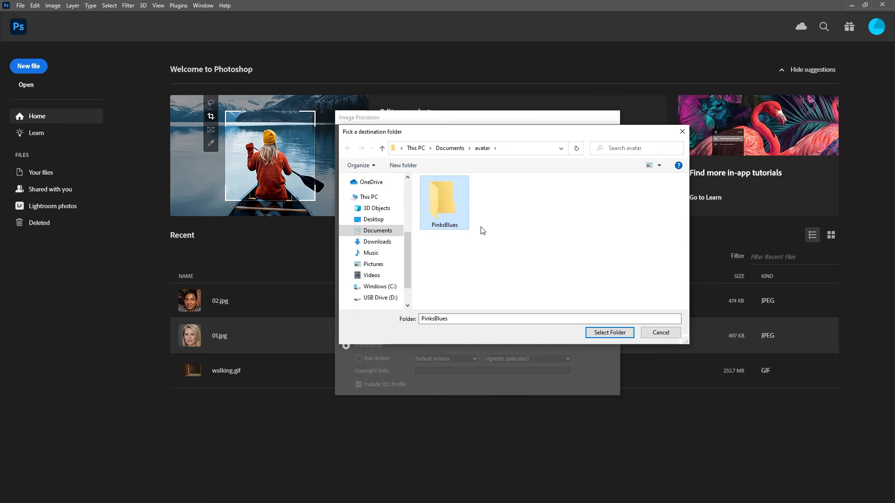
{"action": "double_click", "coordinate": [454, 208]}
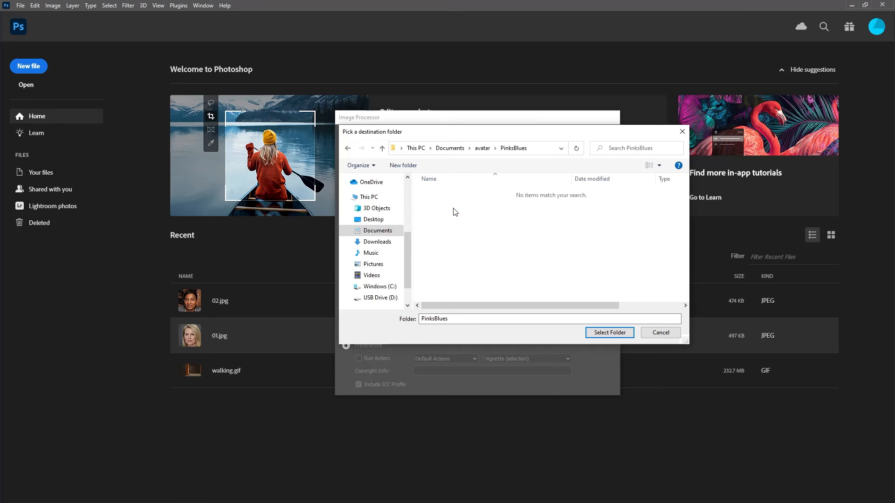
{"action": "left_click", "coordinate": [610, 334]}
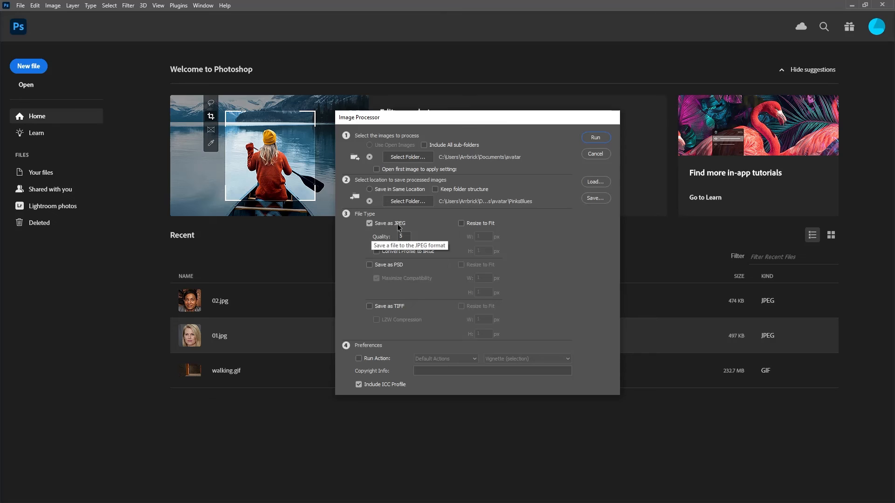
Step: Process the images as JPEGs at quality 12, running the Pink&Blue action from the Custom set on them
{"action": "double_click", "coordinate": [404, 236]}
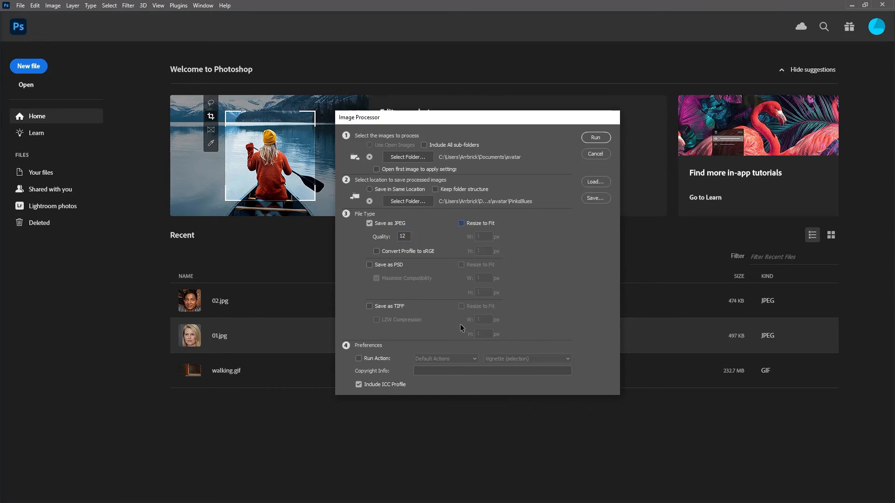
{"action": "left_click", "coordinate": [359, 358]}
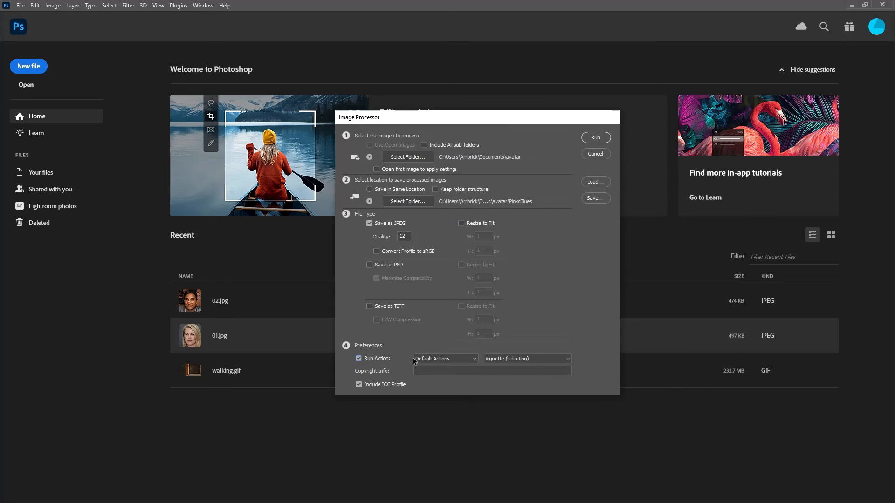
{"action": "left_click", "coordinate": [467, 358]}
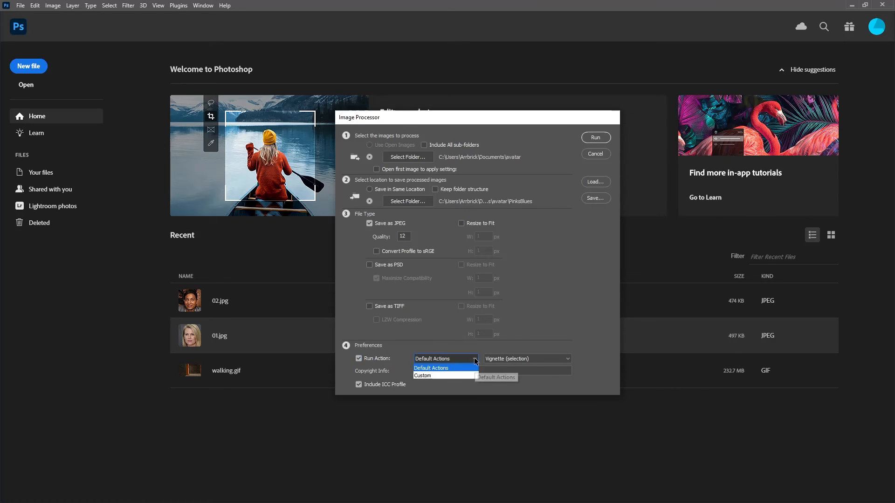
{"action": "left_click", "coordinate": [425, 376]}
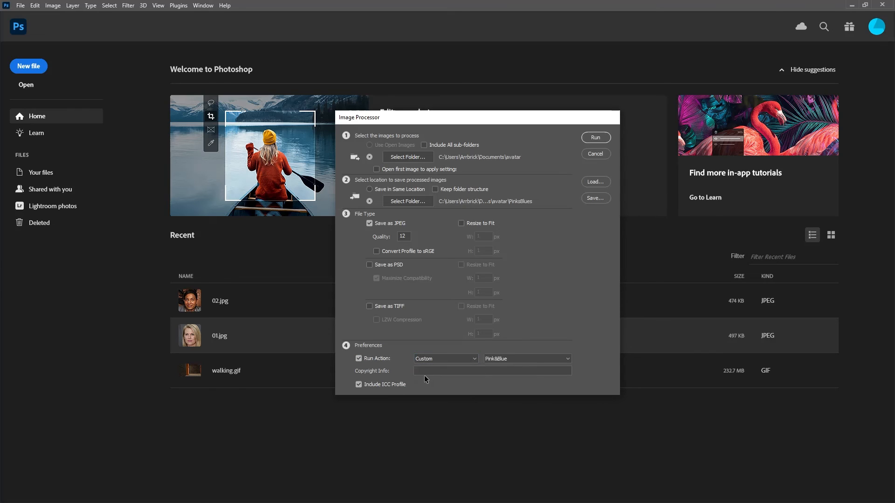
{"action": "left_click", "coordinate": [507, 359]}
{"action": "left_click", "coordinate": [507, 359]}
{"action": "left_click", "coordinate": [596, 138]}
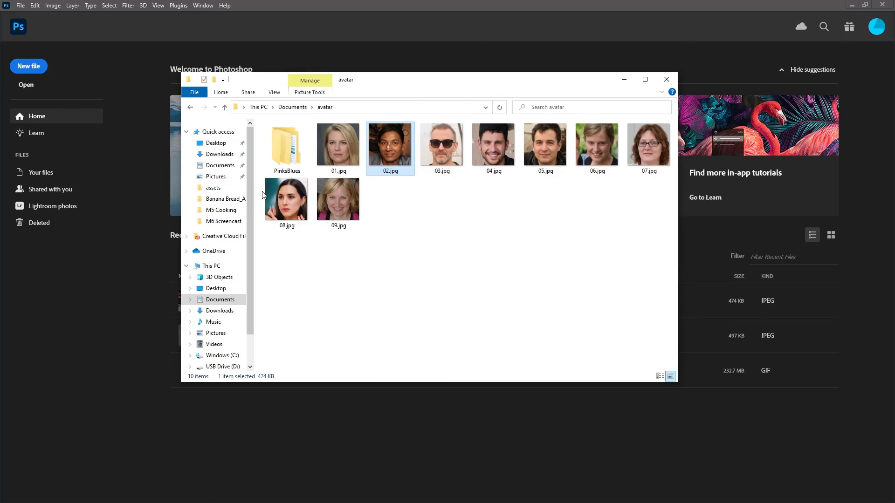
Step: Switch to File Explorer, go to the JPEG folder inside PinksBlues and open 01.jpg in the Photos viewer
{"action": "double_click", "coordinate": [289, 154]}
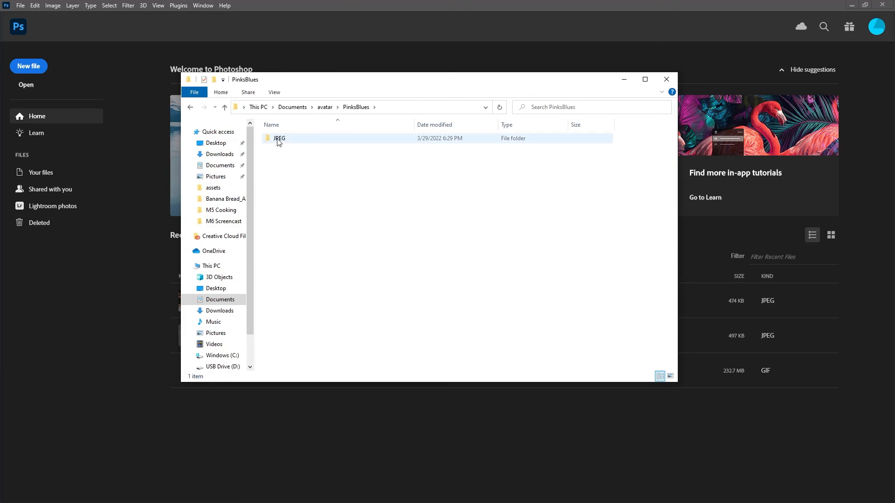
{"action": "double_click", "coordinate": [278, 139]}
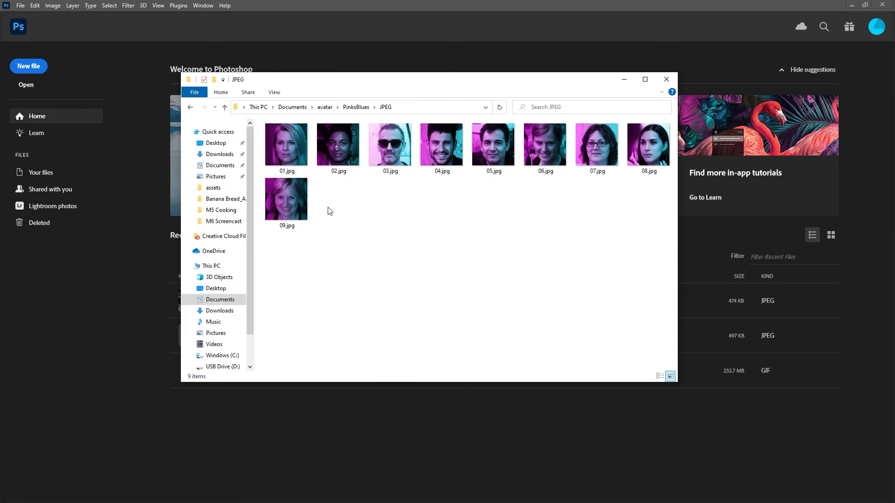
{"action": "double_click", "coordinate": [294, 153]}
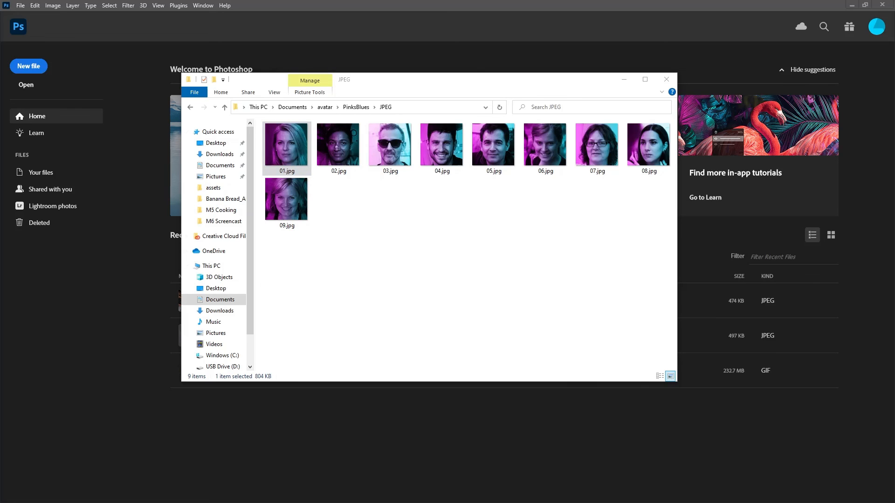
{"action": "left_click_drag", "start_coordinate": [0, 139], "coordinate": [528, 1]}
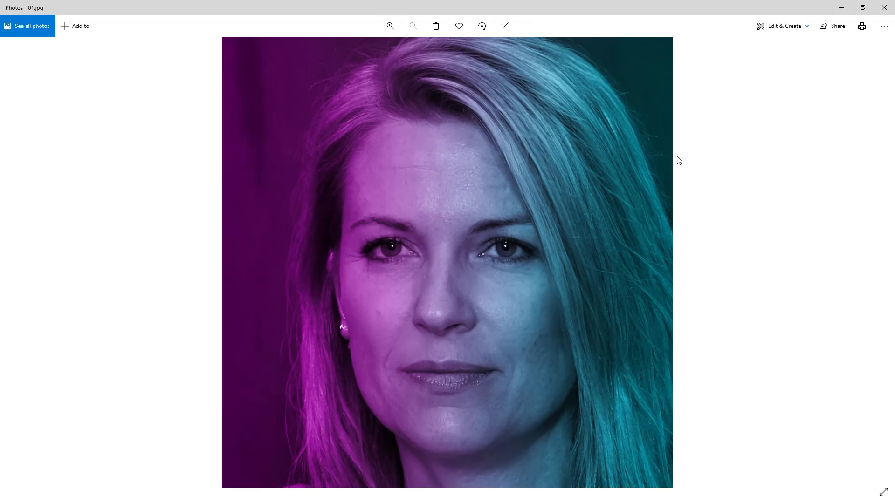
Step: Look through the remaining processed portraits up to 09.jpg and close the Photos viewer
{"action": "key", "text": "Right"}
{"action": "key", "text": "Right"}
{"action": "key", "text": "Right"}
{"action": "key", "text": "Right"}
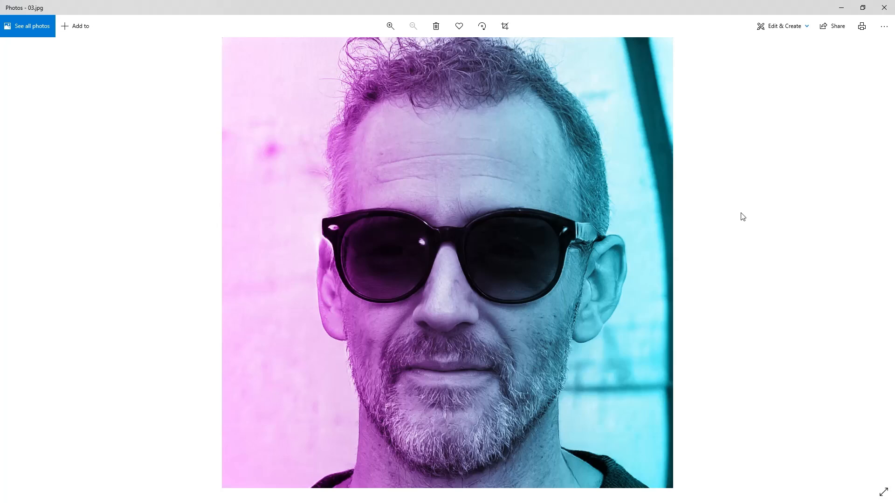
{"action": "key", "text": "Right"}
{"action": "key", "text": "Right"}
{"action": "key", "text": "Right"}
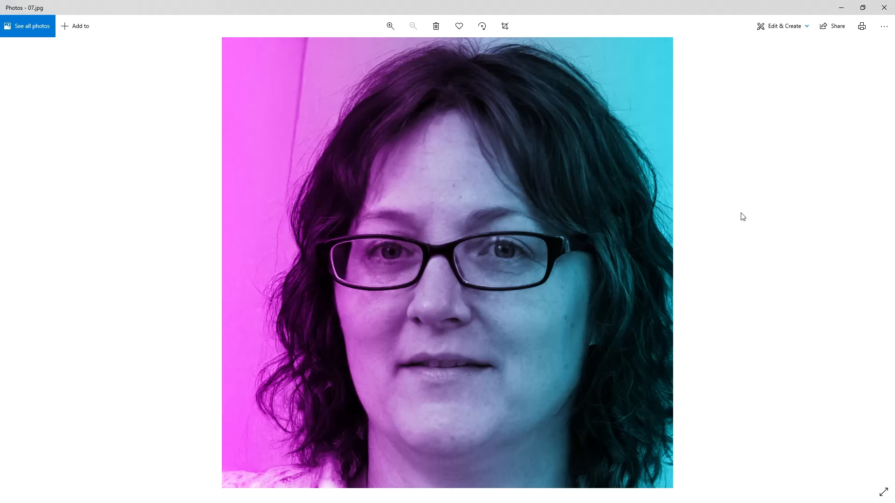
{"action": "key", "text": "Right"}
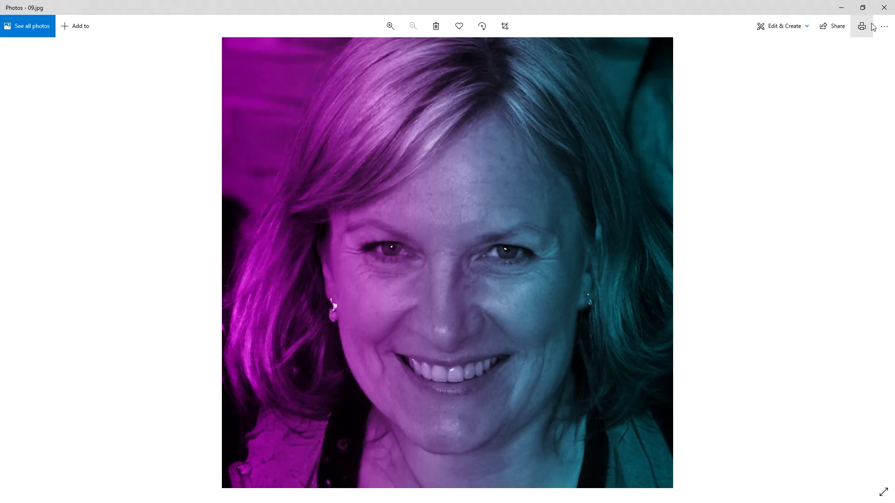
{"action": "left_click", "coordinate": [885, 7]}
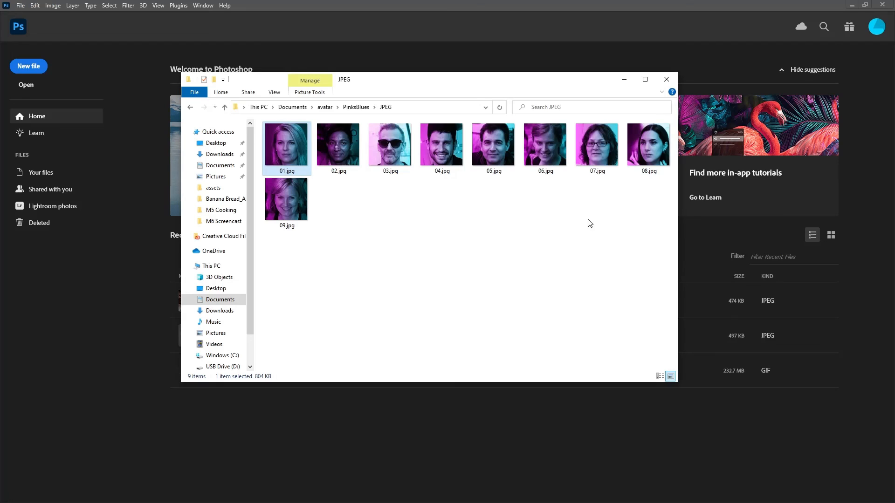